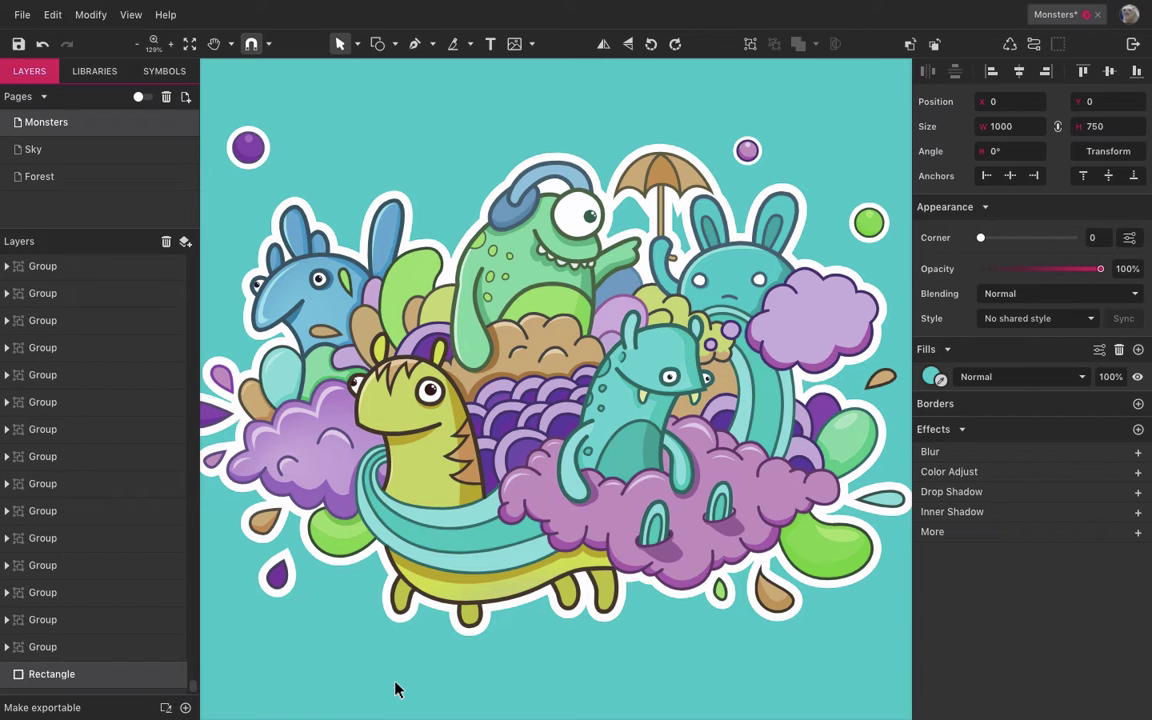
# Select the yellow monster's head and neck shape and set its fill to magenta #F419A0 at 99% opacity.
pyautogui.click(409, 491)
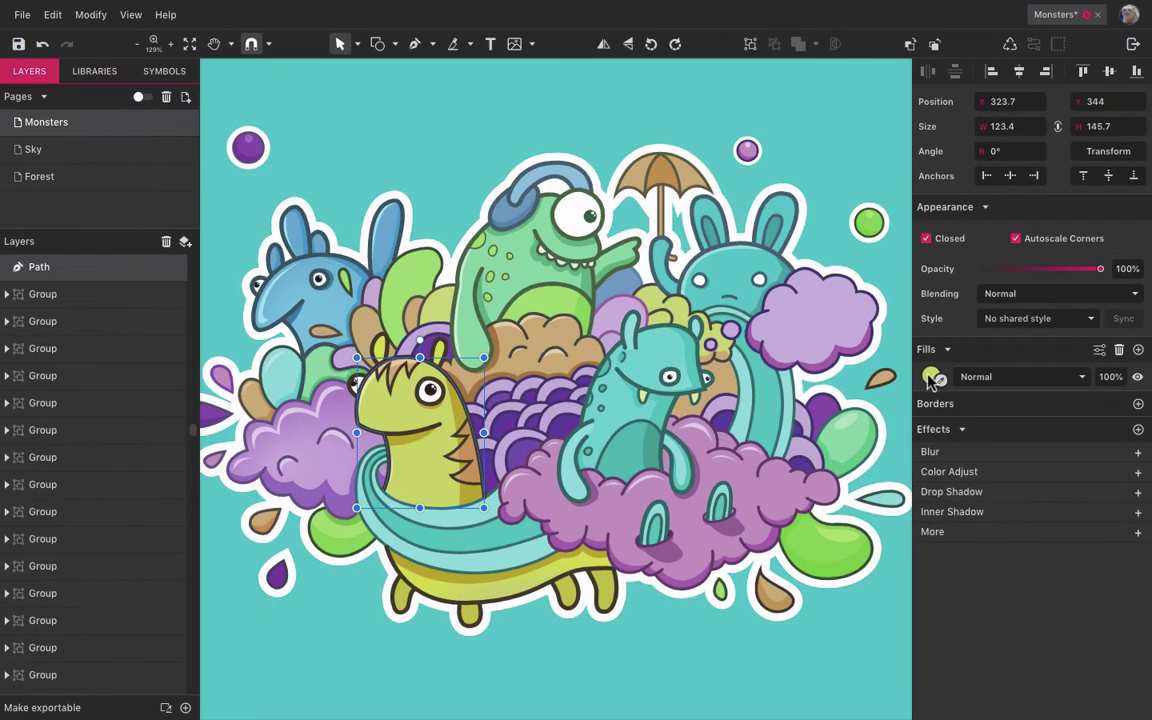
pyautogui.click(931, 378)
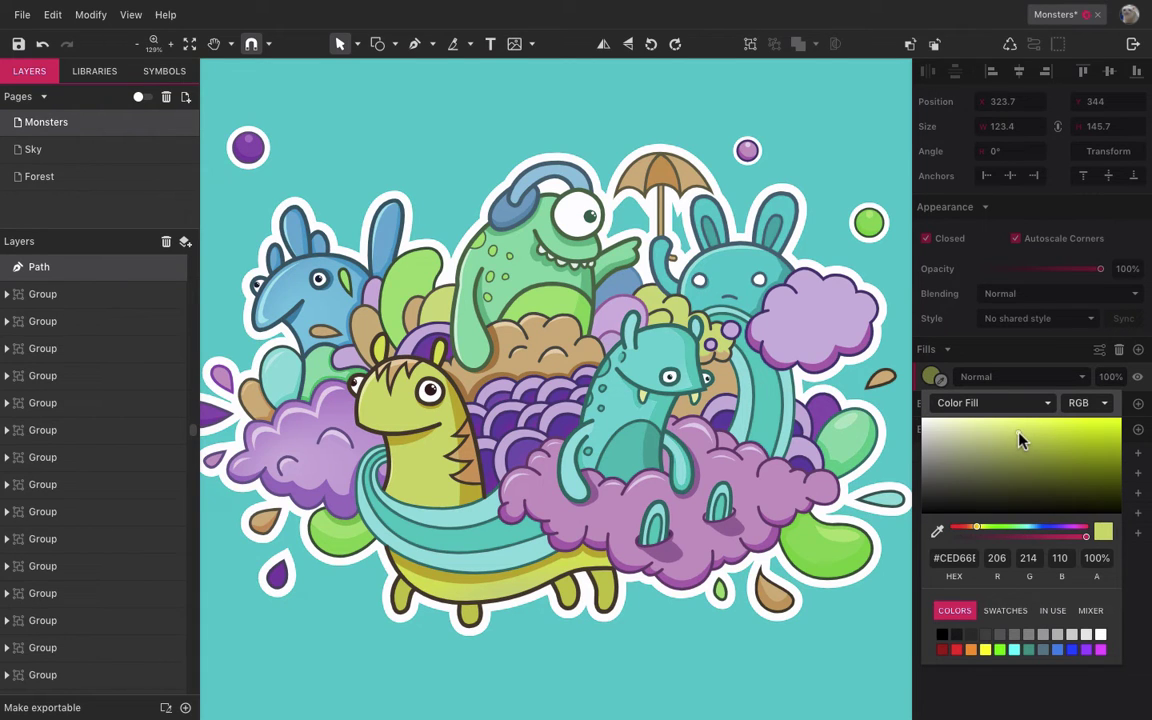
pyautogui.moveTo(1020, 440); pyautogui.dragTo(1103, 428)
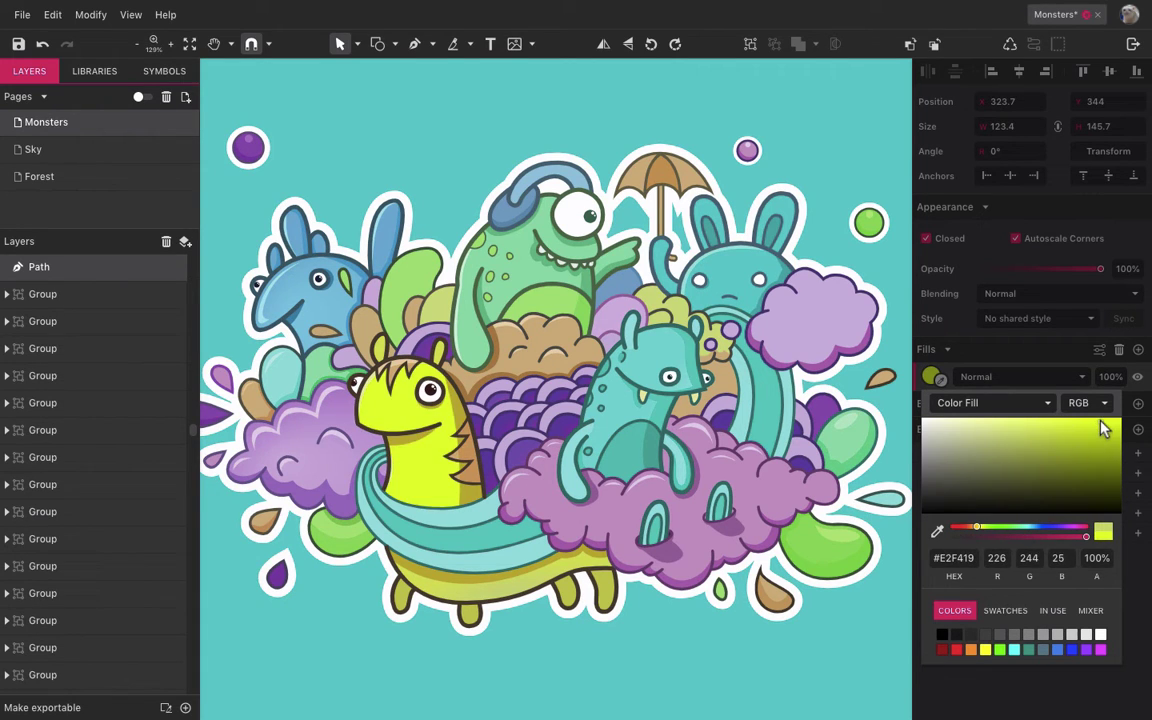
pyautogui.moveTo(977, 528); pyautogui.dragTo(1086, 545)
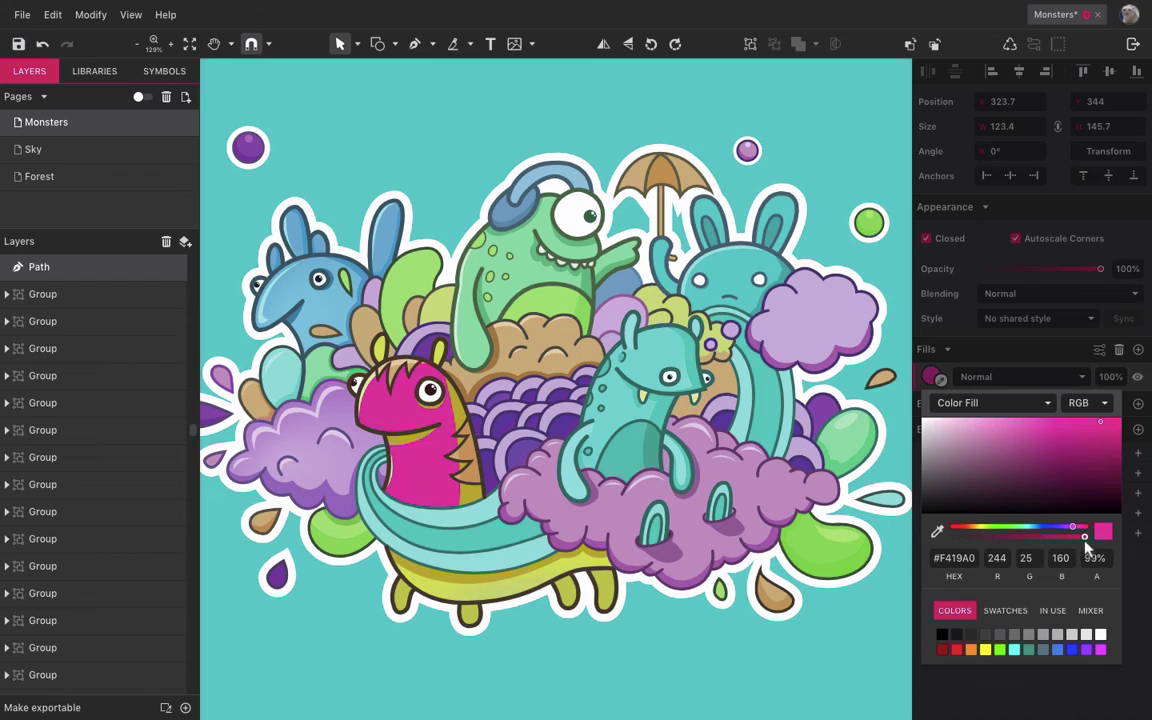
pyautogui.click(1106, 405)
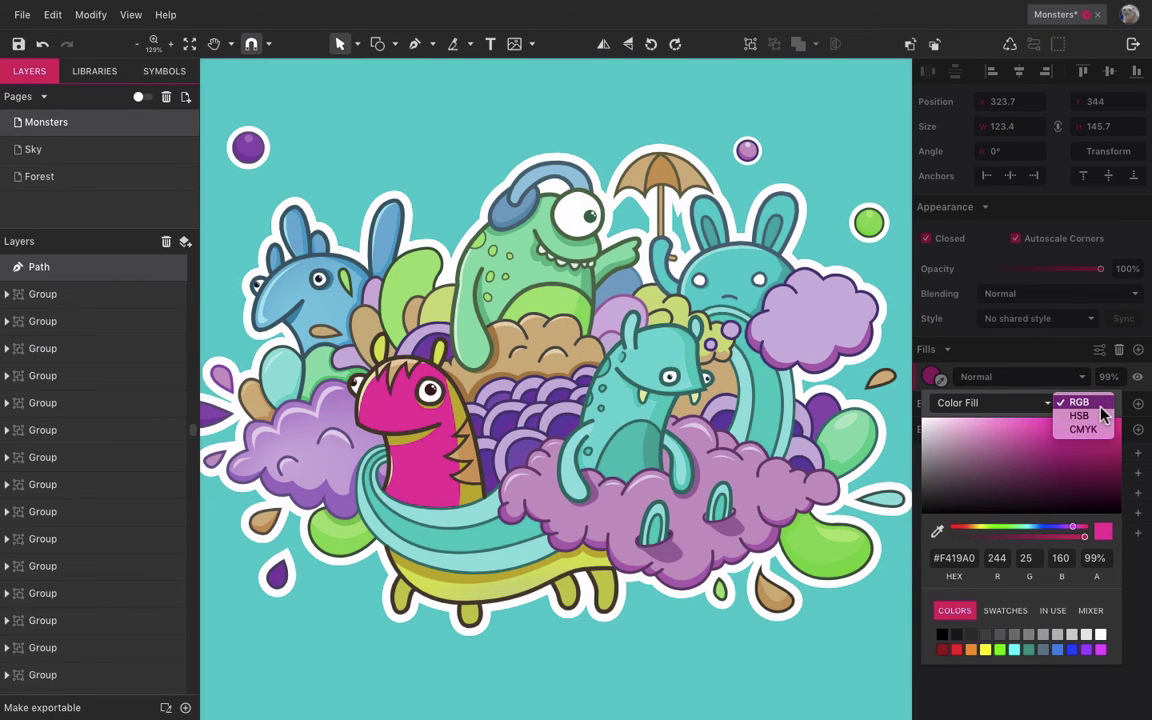
# Change the monster's fill to a Linear Gradient and set its end stop to green #44FF60.
pyautogui.click(1045, 410)
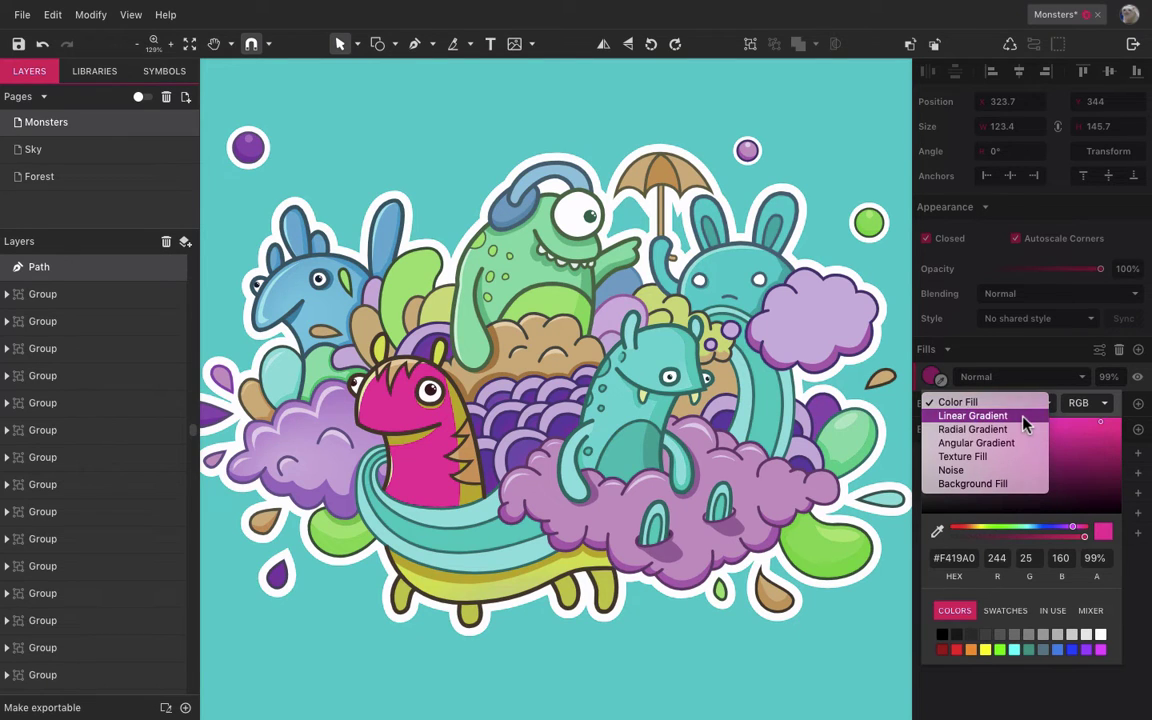
pyautogui.click(1022, 418)
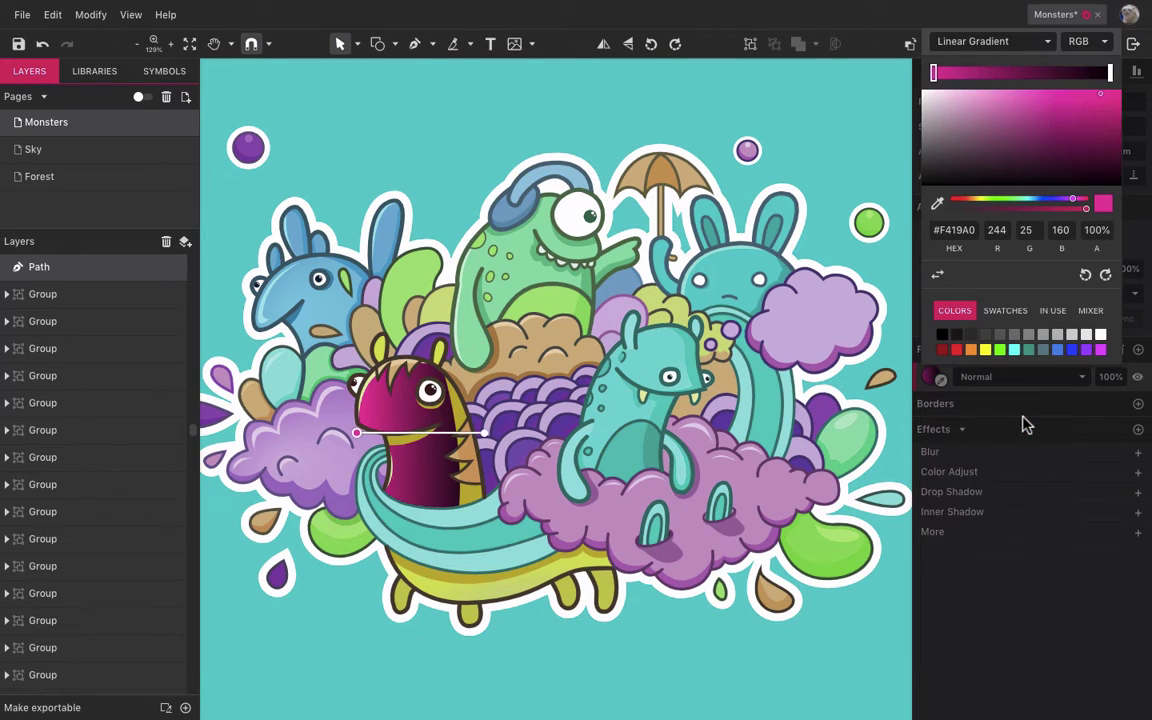
pyautogui.click(1110, 73)
pyautogui.click(1001, 199)
pyautogui.click(1067, 91)
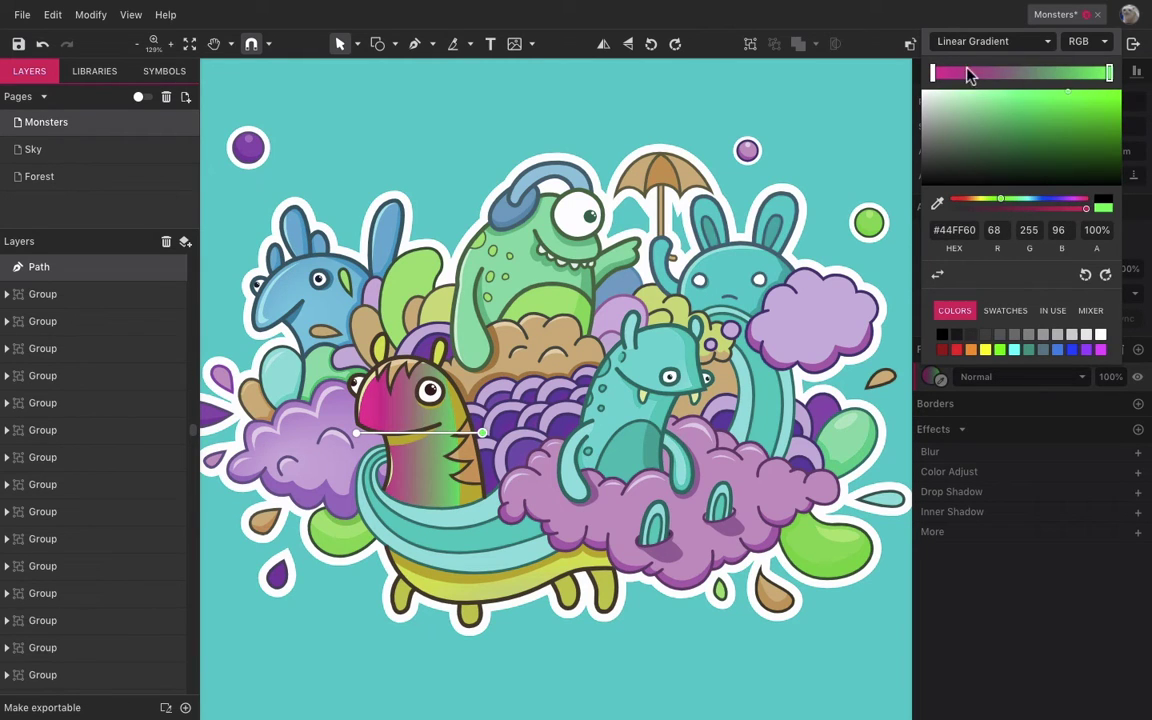
# Add a yellow #E6FF26 stop and a violet #6D33FF stop to the linear gradient and move them closer to its ends.
pyautogui.click(1022, 73)
pyautogui.click(977, 199)
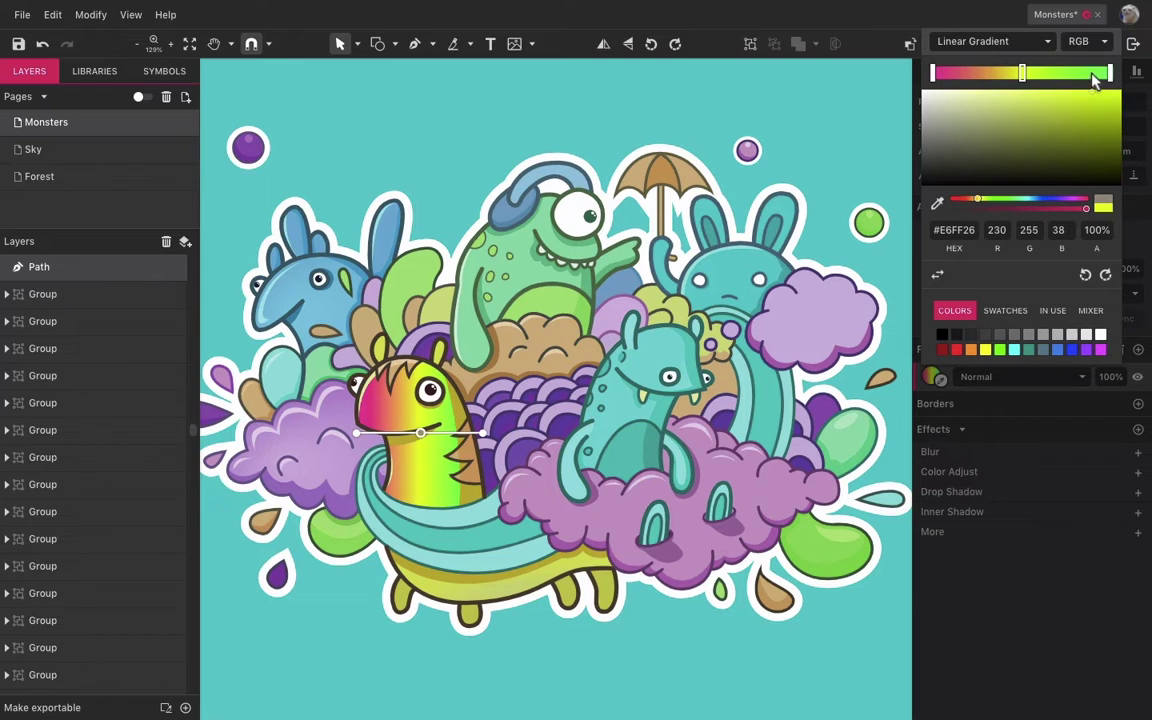
pyautogui.click(970, 73)
pyautogui.click(1070, 199)
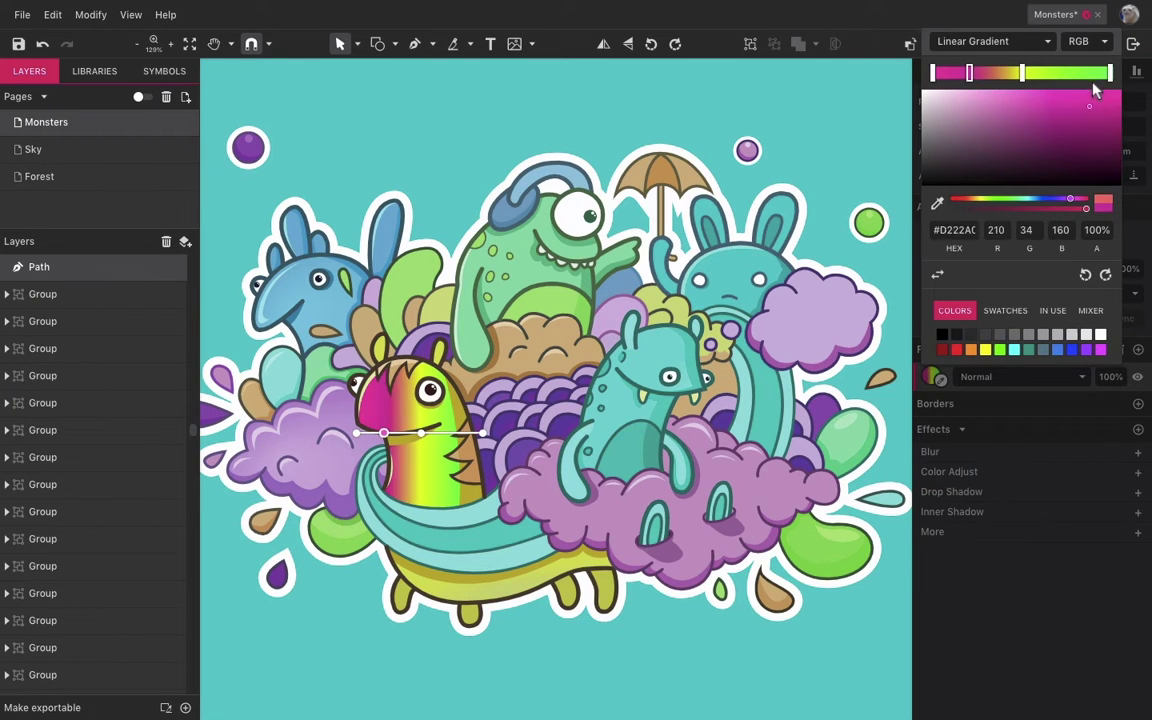
pyautogui.click(1049, 202)
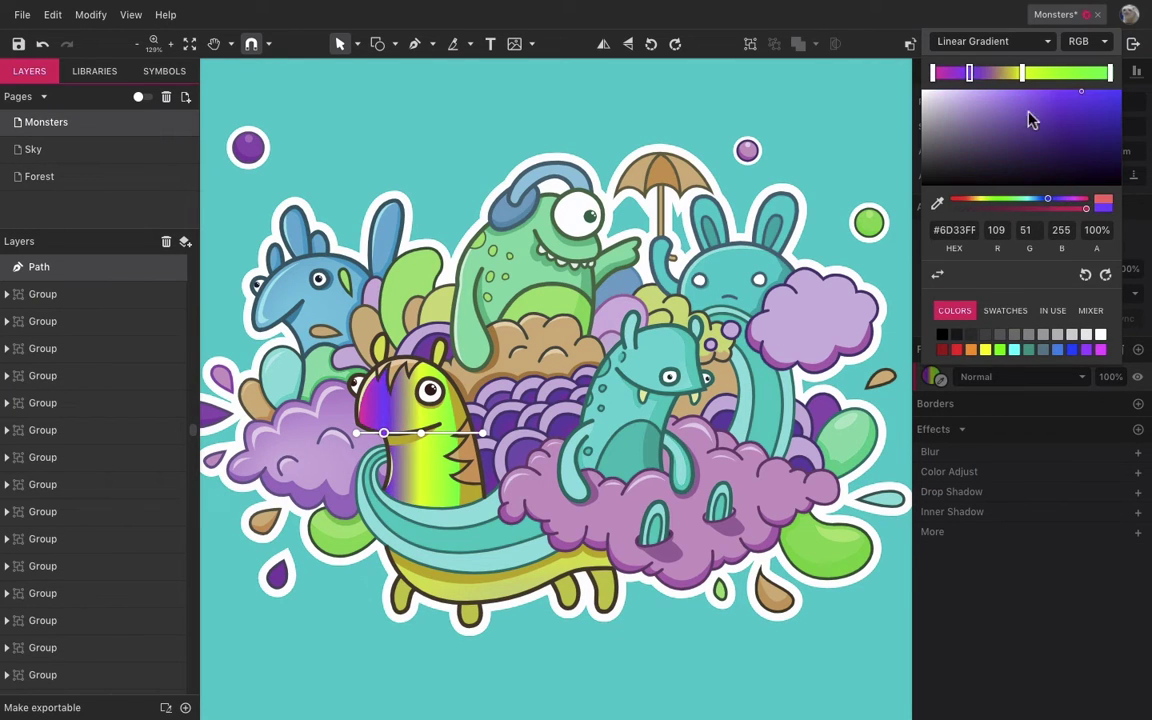
pyautogui.moveTo(1022, 73); pyautogui.dragTo(1079, 74)
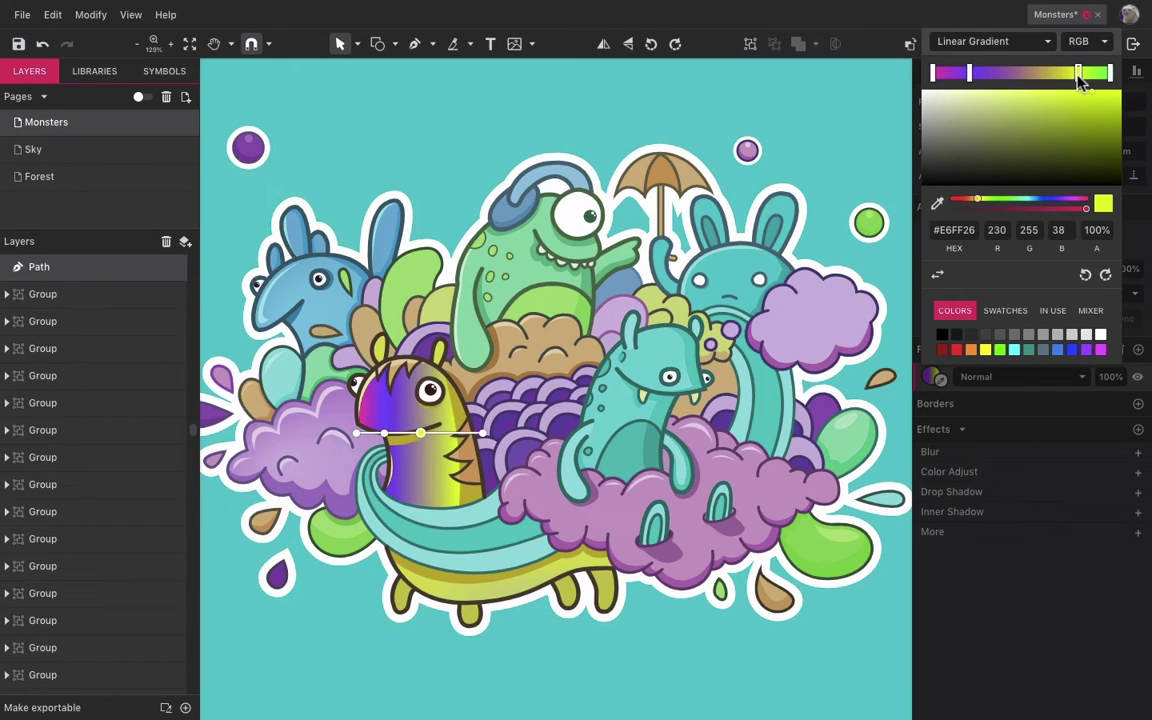
pyautogui.moveTo(967, 73)
pyautogui.mouseDown()
pyautogui.moveTo(1041, 72)
pyautogui.moveTo(963, 72)
pyautogui.mouseUp()
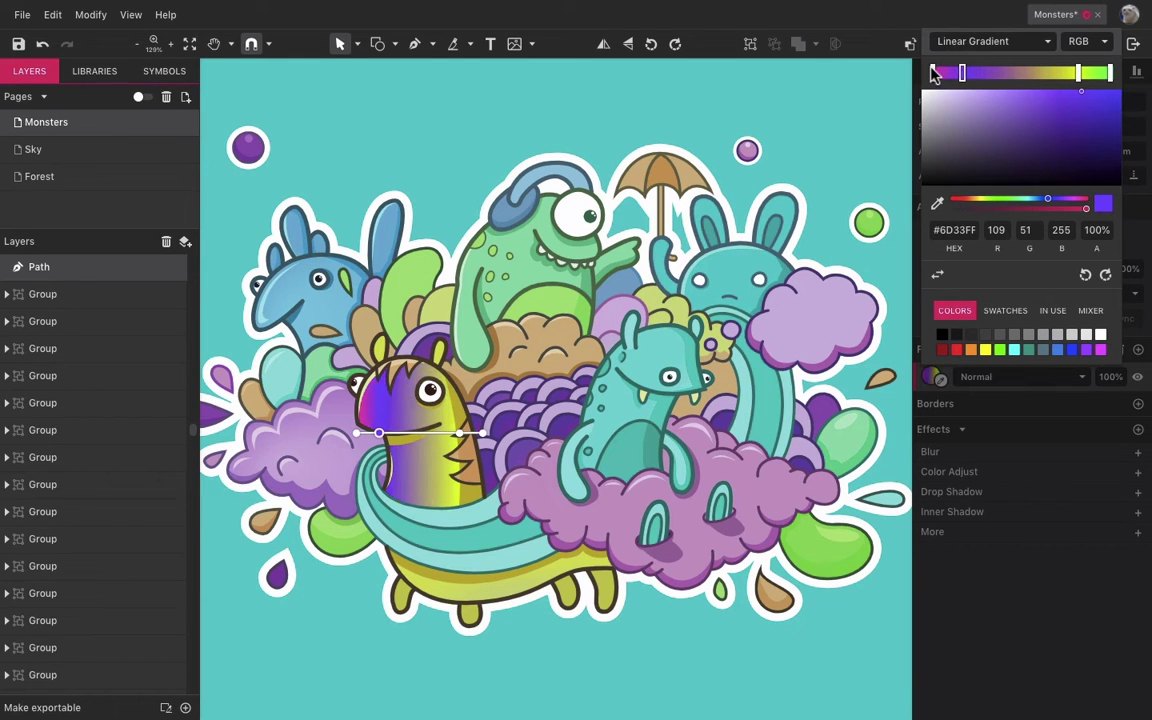
# Recolor the gradient's start stop to dark magenta and its end stop to light green #98FFA7.
pyautogui.click(933, 71)
pyautogui.moveTo(1105, 96); pyautogui.dragTo(1002, 89)
pyautogui.click(1111, 71)
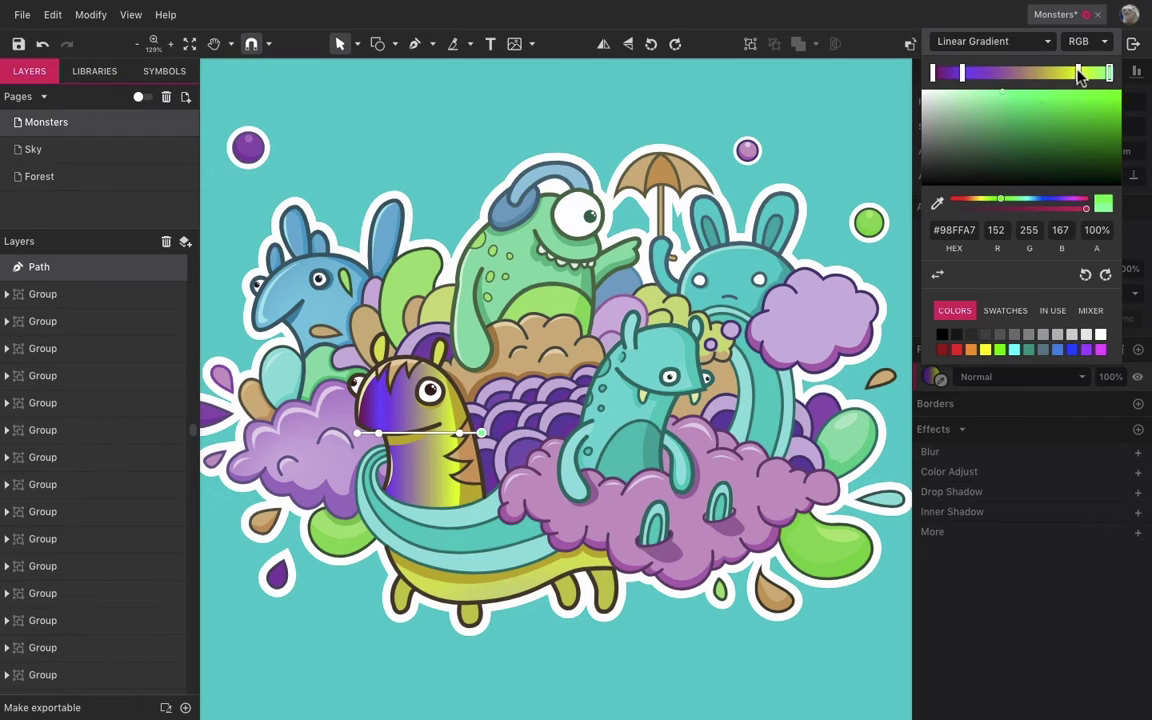
# Remove the violet and yellow intermediate stops from the linear gradient.
pyautogui.moveTo(1078, 72); pyautogui.dragTo(1047, 72)
pyautogui.moveTo(963, 72); pyautogui.dragTo(972, 136)
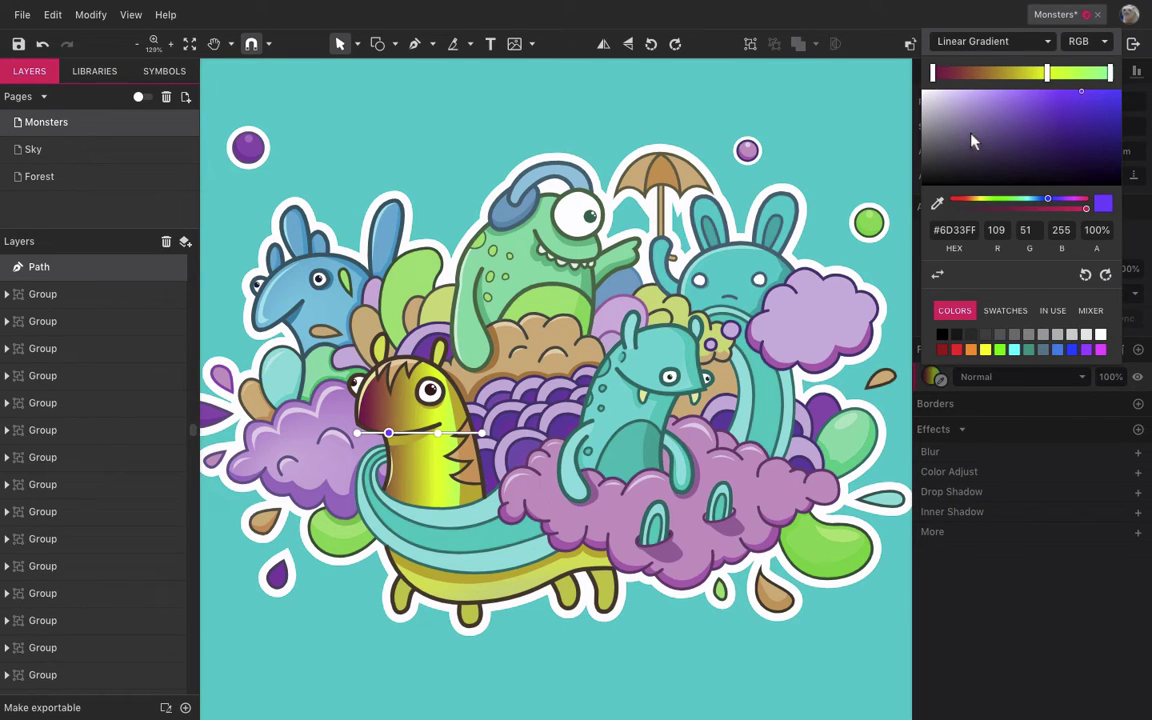
pyautogui.moveTo(1050, 78); pyautogui.dragTo(1031, 167)
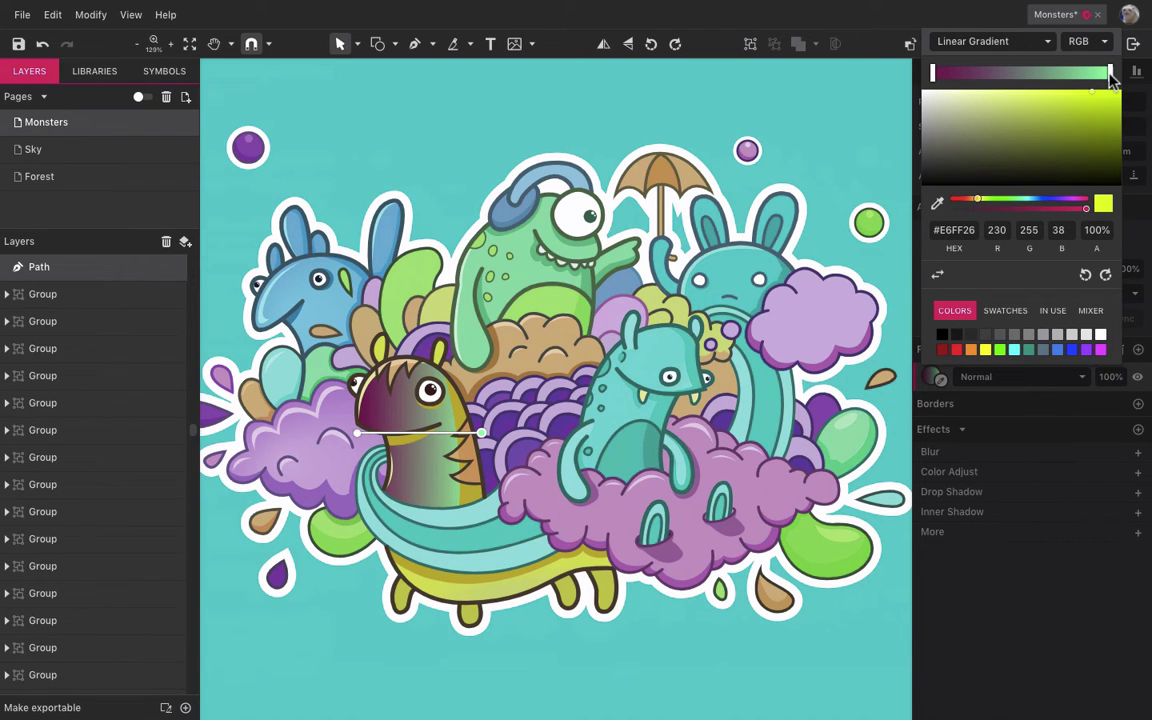
pyautogui.moveTo(1090, 210); pyautogui.dragTo(1122, 215)
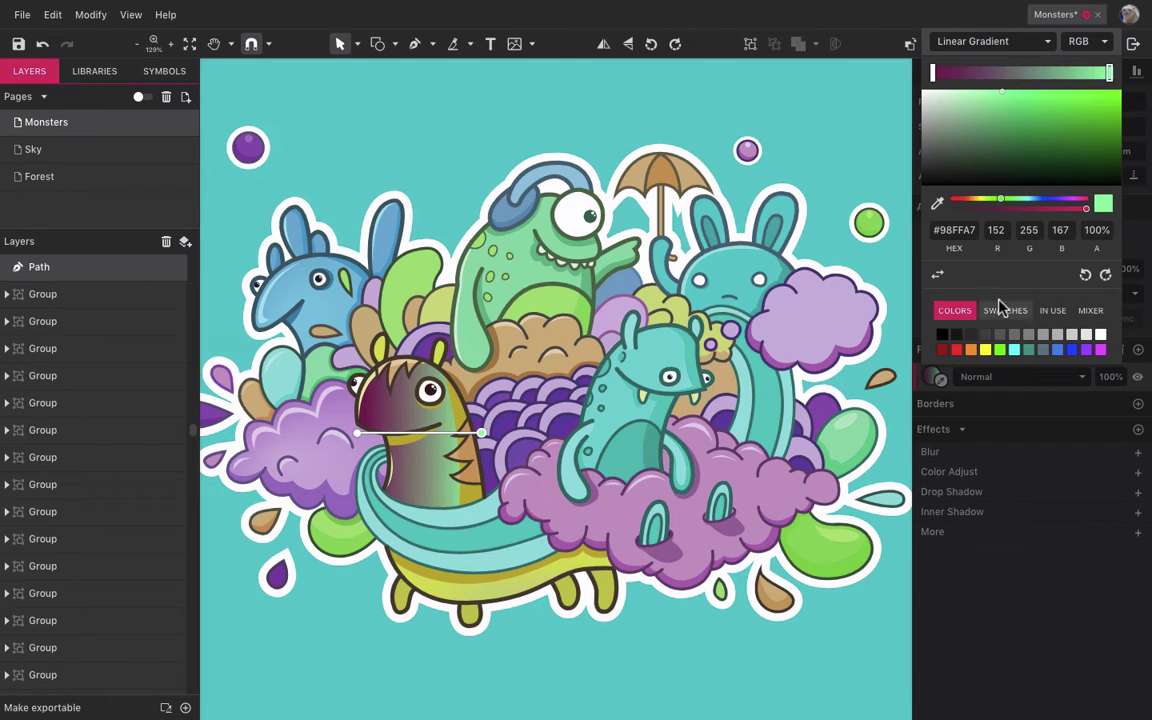
# Reverse the order of the gradient's stops and redirect the gradient diagonally from the monster's forehead to its neck.
pyautogui.click(940, 277)
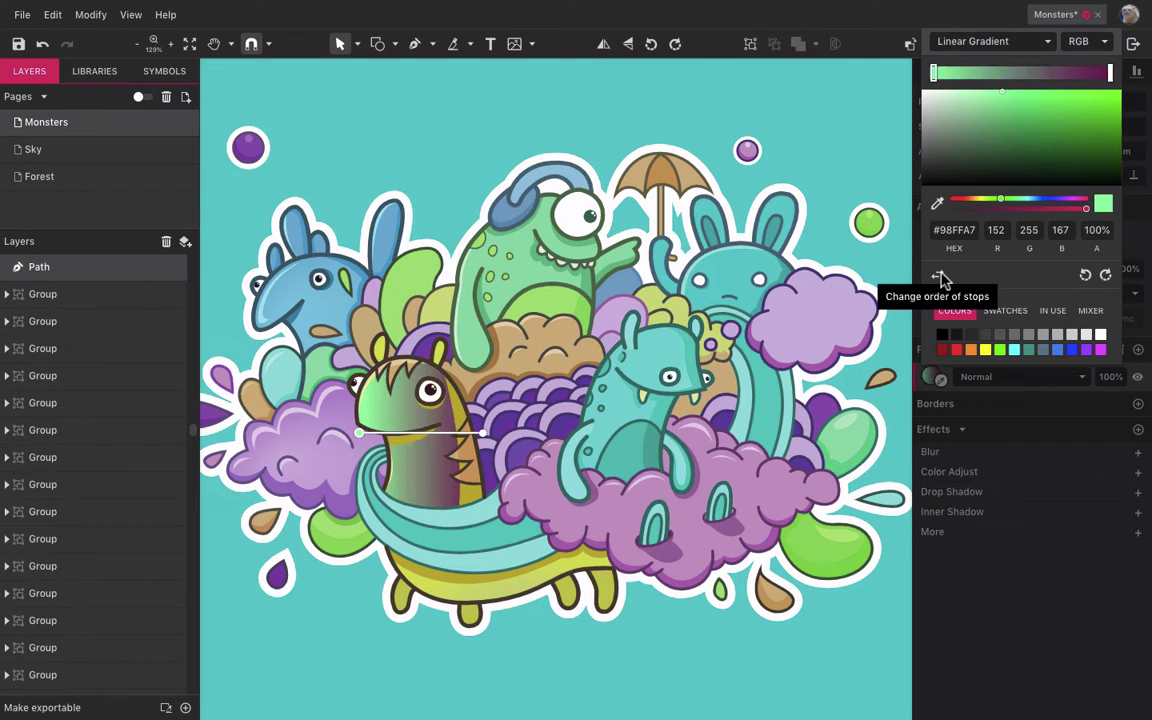
pyautogui.click(1106, 276)
pyautogui.click(1106, 276)
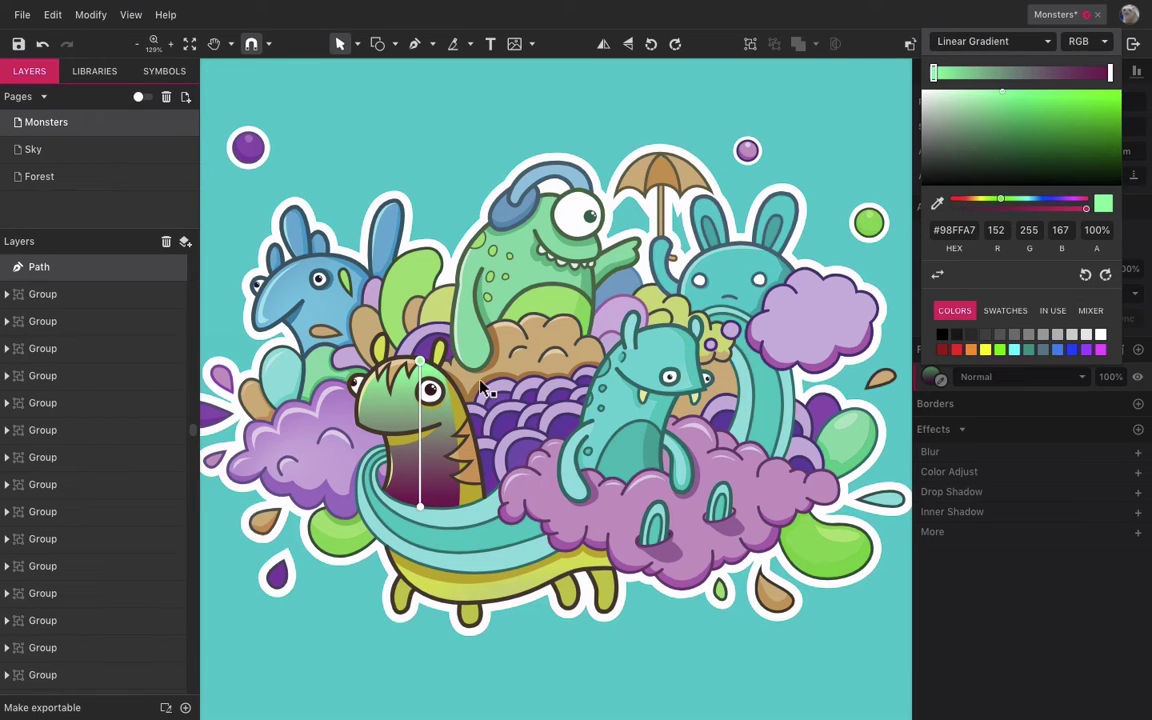
pyautogui.moveTo(419, 361); pyautogui.dragTo(372, 388)
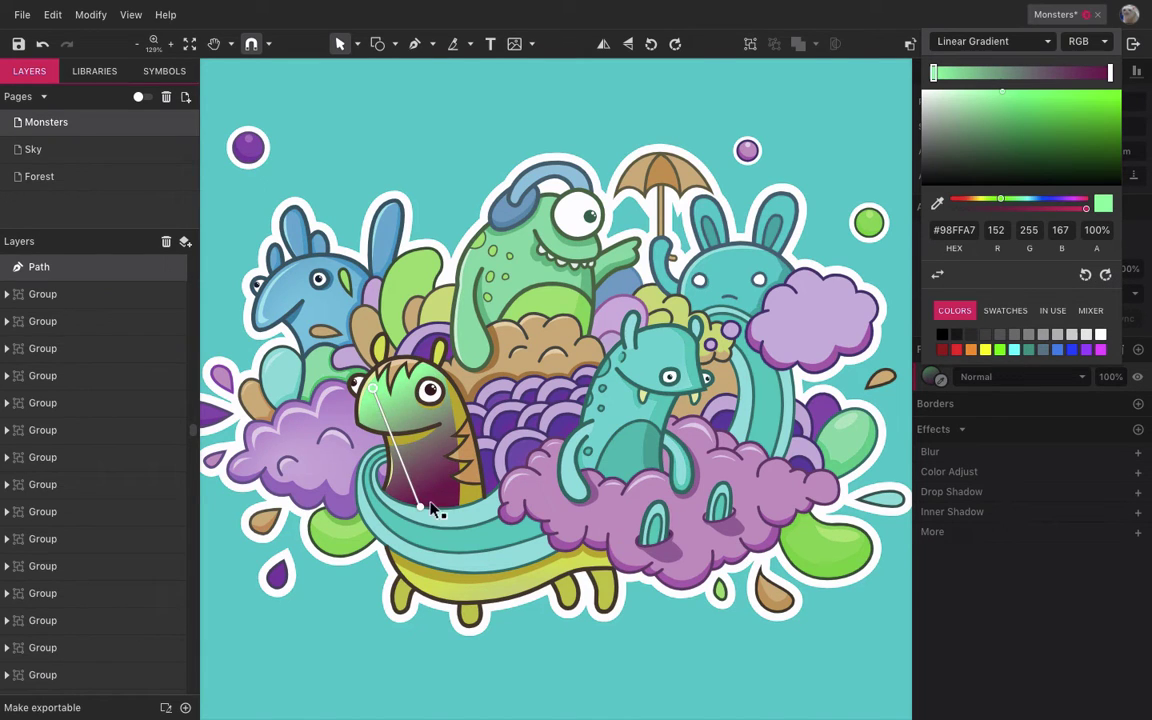
pyautogui.moveTo(421, 507); pyautogui.dragTo(461, 449)
# Add a bright green stop and a violet #641CFF stop along the gradient line, and redirect it from the head's top to the neck's base.
pyautogui.click(412, 415)
pyautogui.moveTo(1061, 144); pyautogui.dragTo(1094, 47)
pyautogui.click(391, 400)
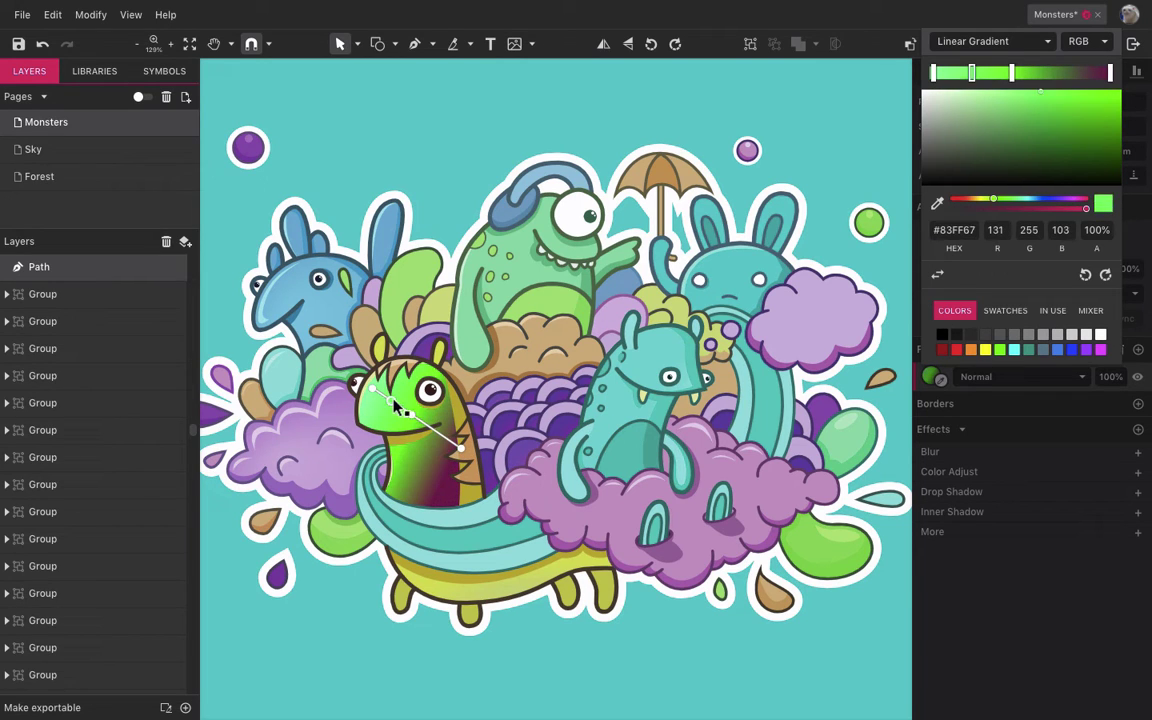
pyautogui.click(1050, 203)
pyautogui.click(1100, 91)
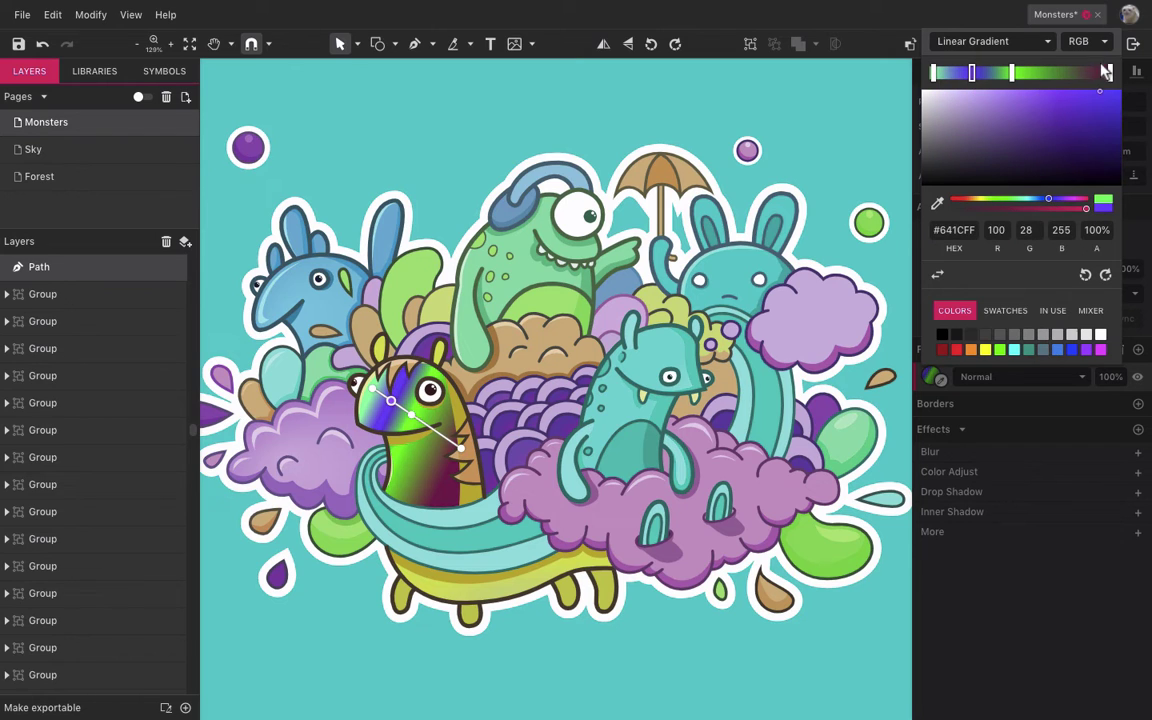
pyautogui.moveTo(461, 448); pyautogui.dragTo(399, 497)
pyautogui.moveTo(372, 388); pyautogui.dragTo(430, 358)
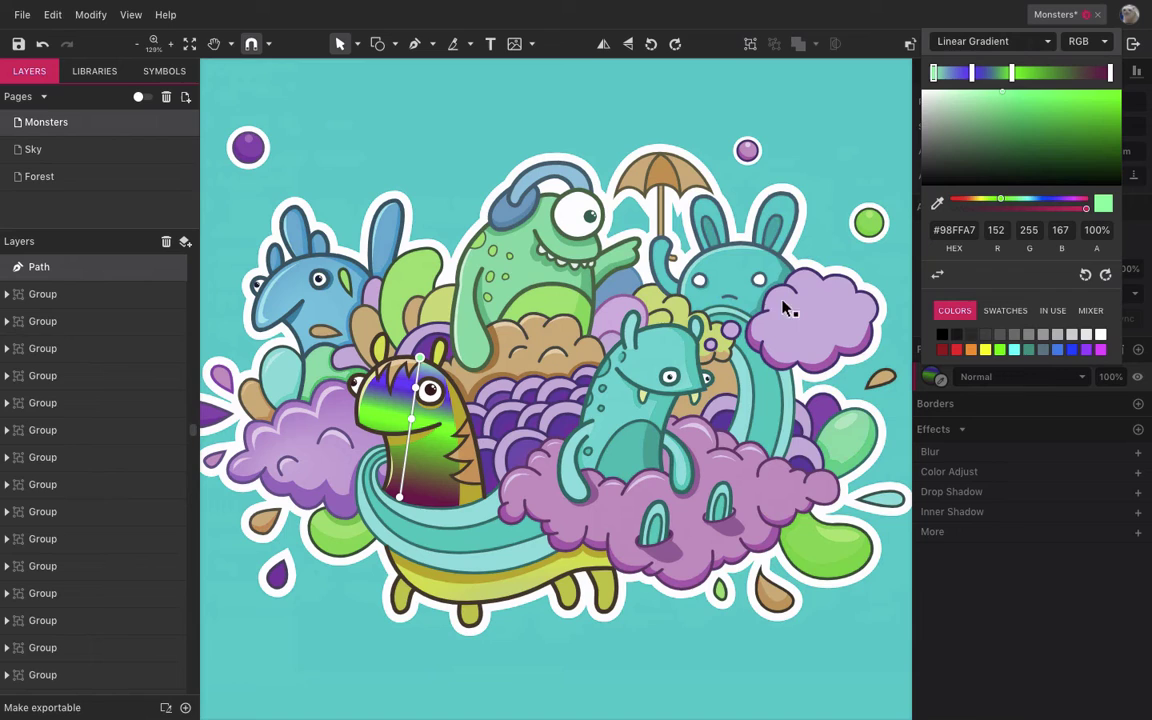
# Change the fill to a Radial Gradient and reduce its intermediate stops to one bright green stop near the middle.
pyautogui.click(1048, 42)
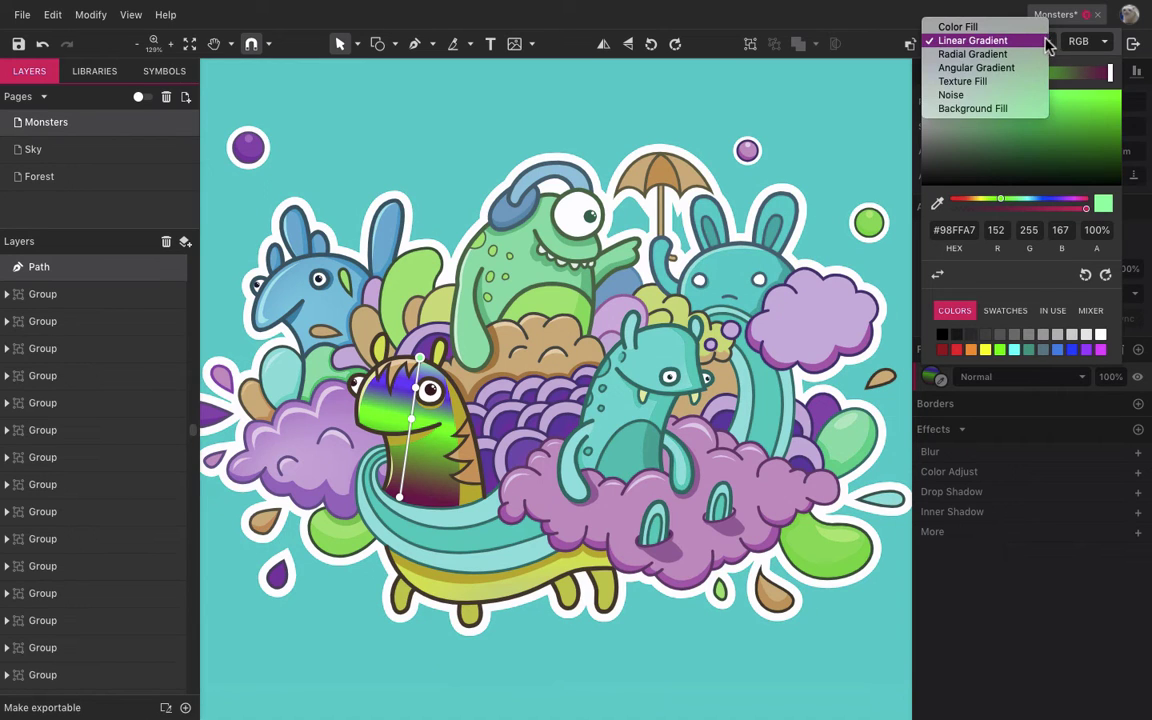
pyautogui.click(980, 56)
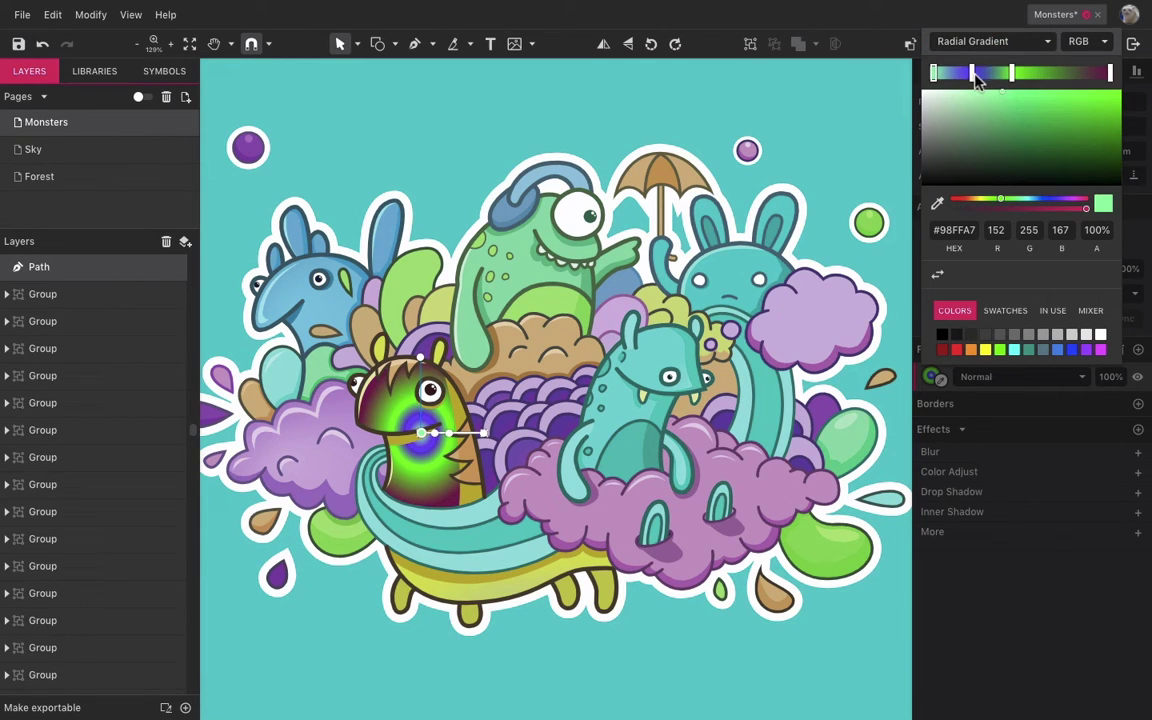
pyautogui.moveTo(1012, 72)
pyautogui.mouseDown()
pyautogui.moveTo(1005, 112)
pyautogui.moveTo(1020, 82)
pyautogui.mouseUp()
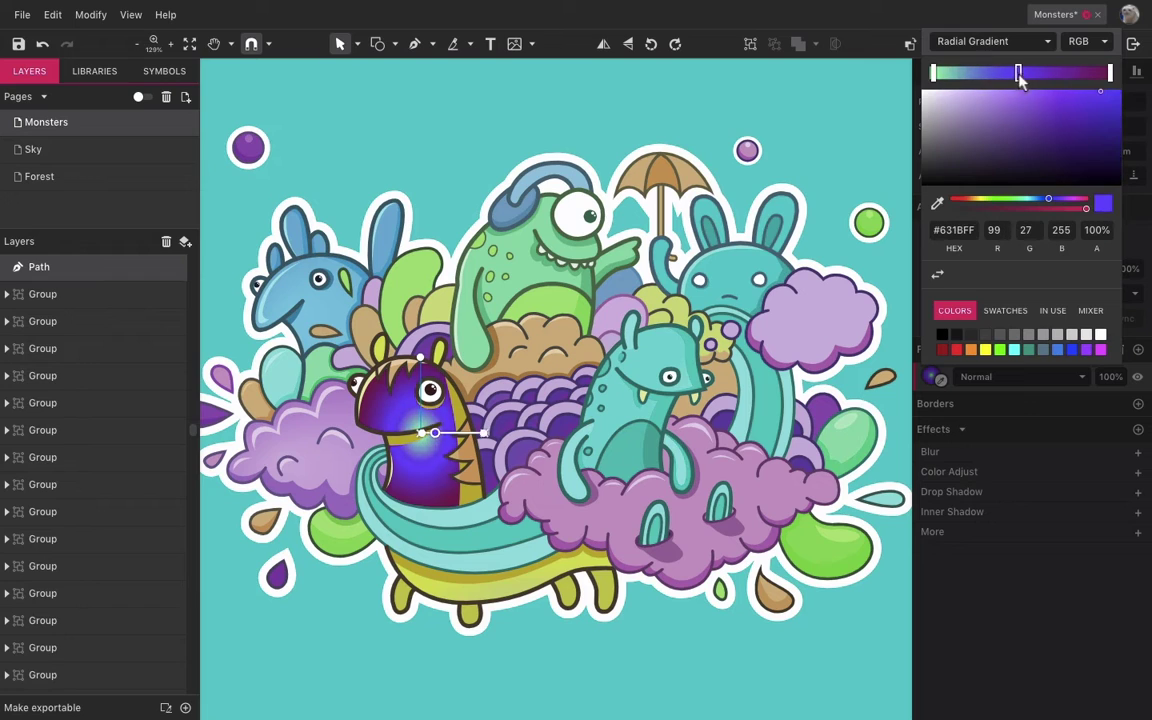
pyautogui.click(1003, 203)
# Recolor the radial gradient's center stop to #FF46D7 and outer stop to #167555, and reposition the gradient over the monster's neck.
pyautogui.click(934, 74)
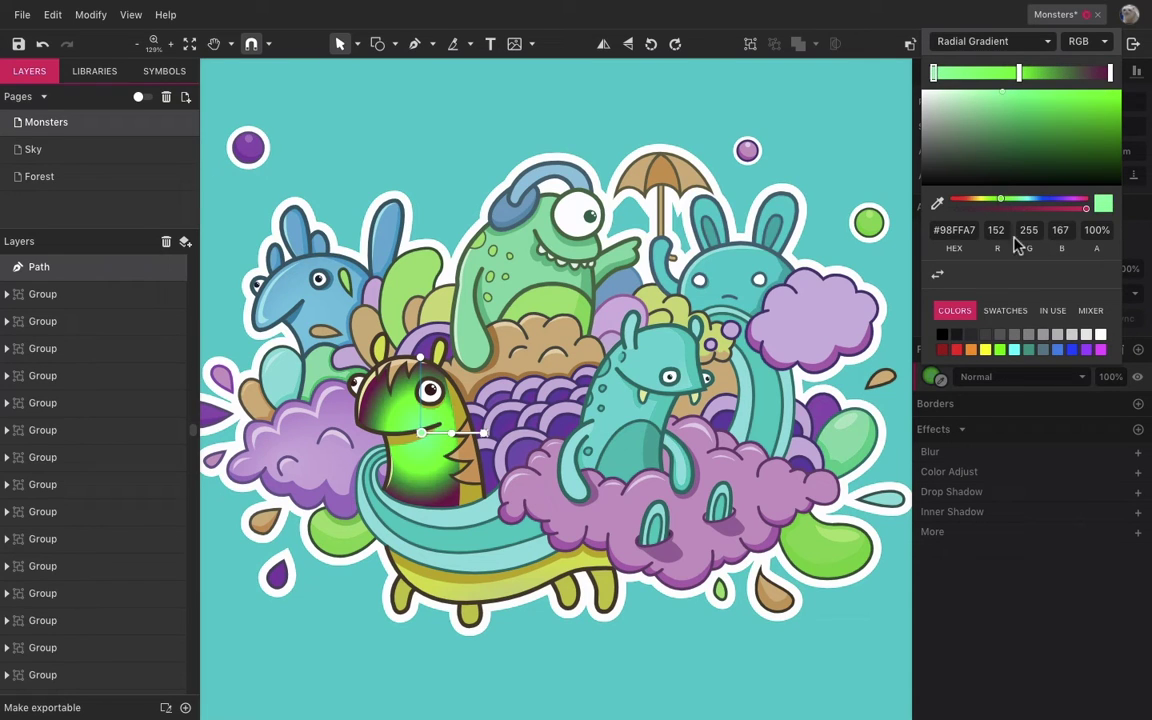
pyautogui.click(1069, 199)
pyautogui.click(1066, 91)
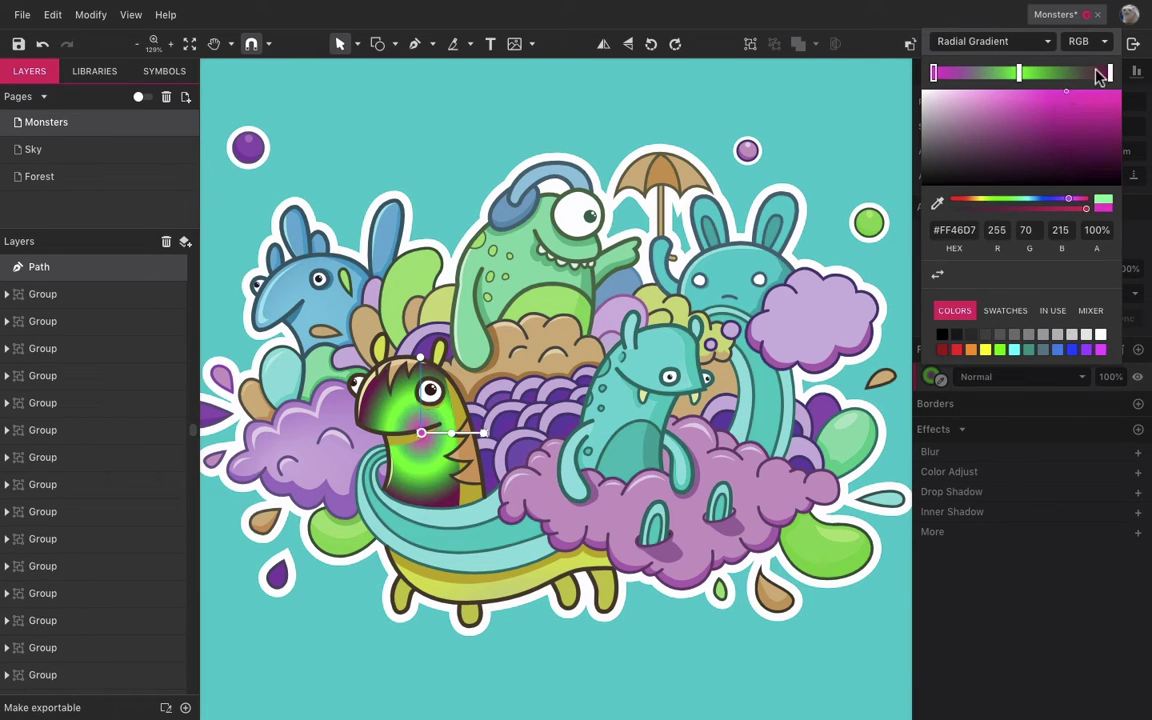
pyautogui.click(1108, 73)
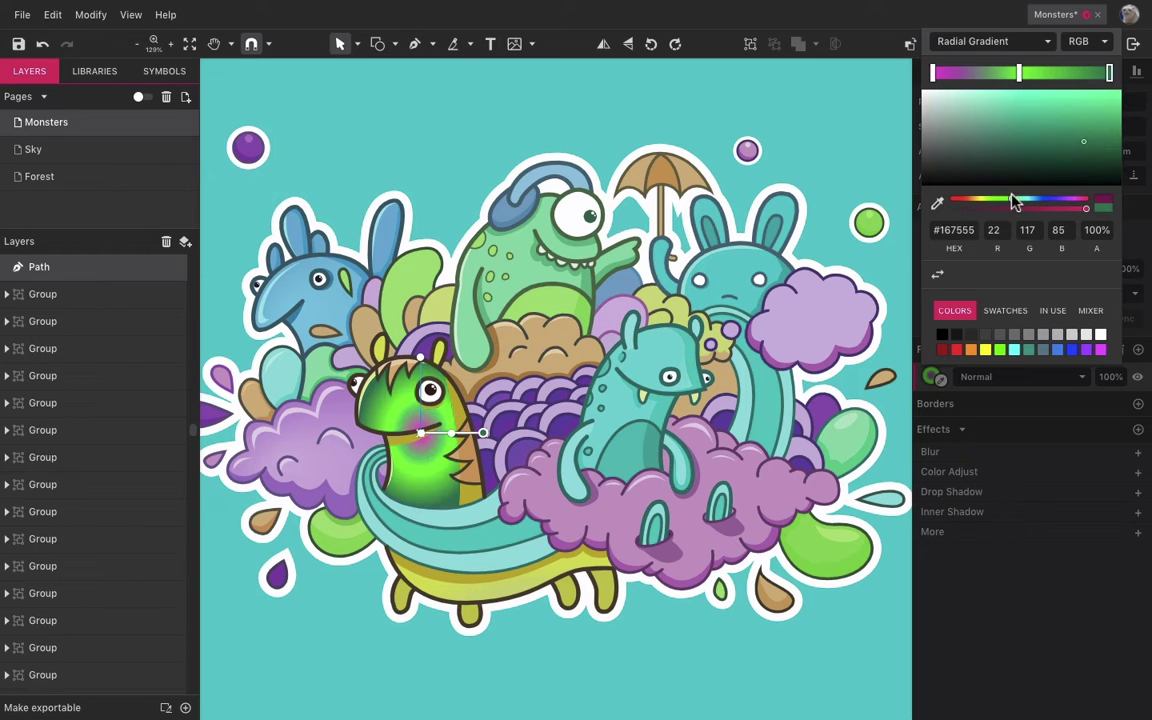
pyautogui.moveTo(1020, 74); pyautogui.dragTo(1024, 74)
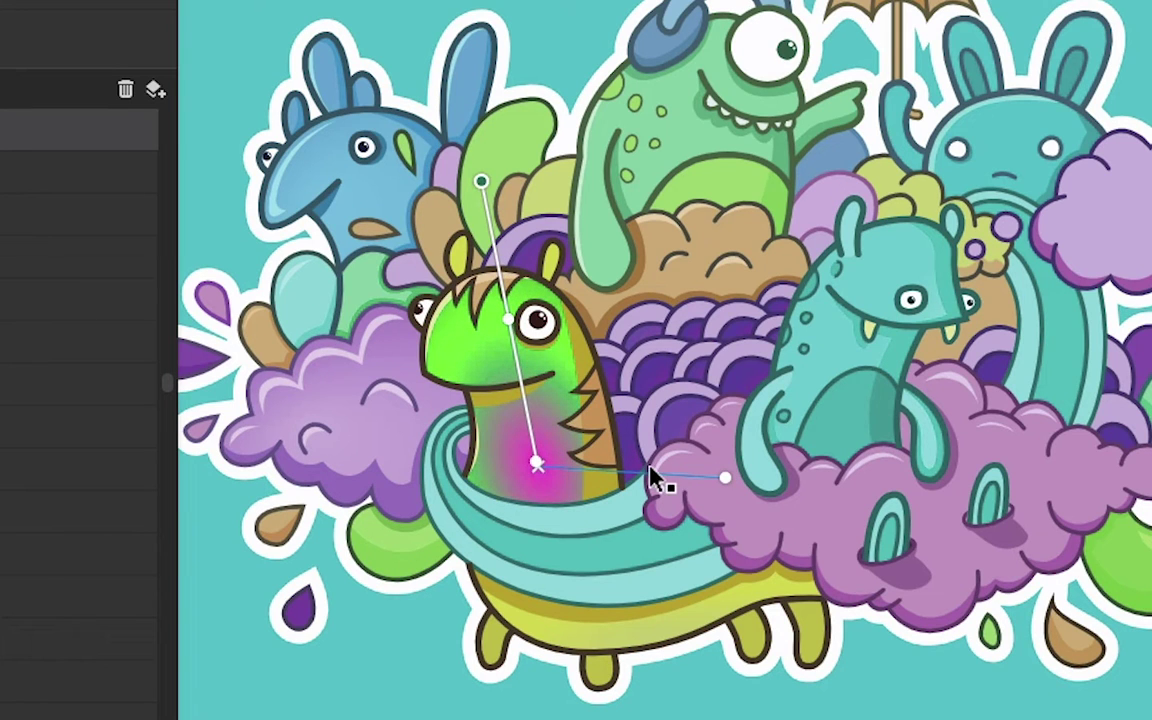
pyautogui.moveTo(648, 476); pyautogui.dragTo(631, 414)
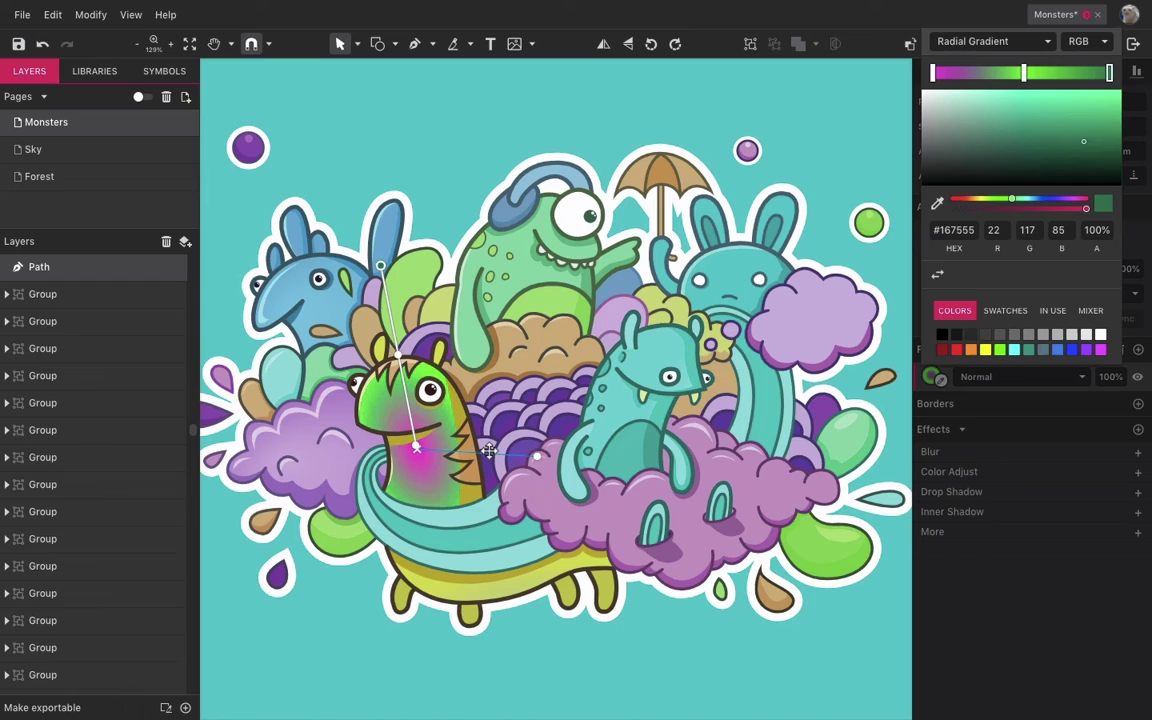
# Change the fill to an Angular Gradient and shift the gradient's center toward the monster's face.
pyautogui.click(1042, 42)
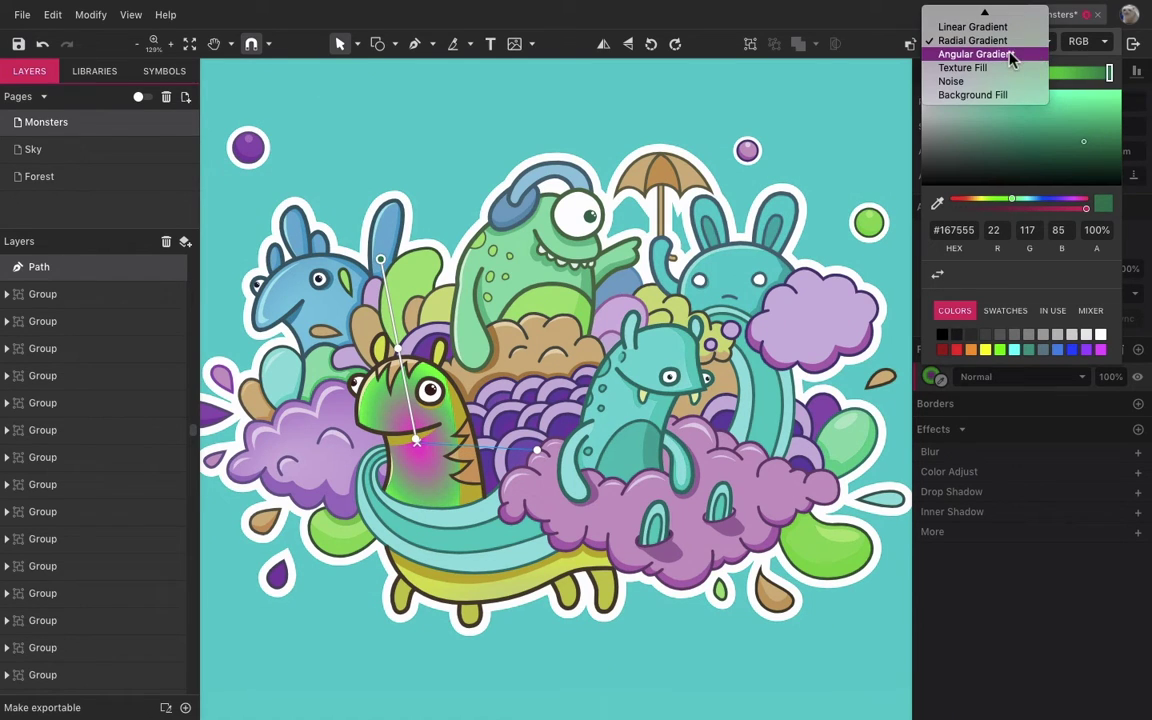
pyautogui.click(1012, 55)
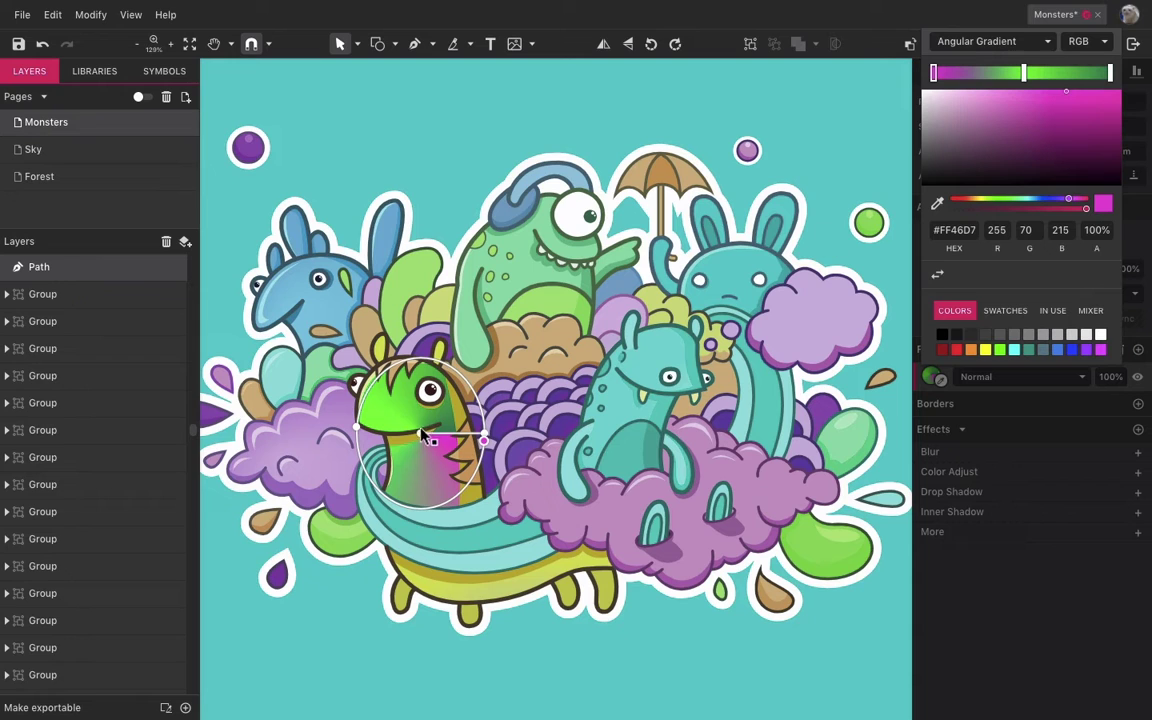
pyautogui.moveTo(419, 436)
pyautogui.mouseDown()
pyautogui.moveTo(388, 392)
pyautogui.moveTo(394, 411)
pyautogui.moveTo(438, 332)
pyautogui.moveTo(377, 299)
pyautogui.moveTo(374, 312)
pyautogui.moveTo(462, 402)
pyautogui.moveTo(436, 469)
pyautogui.moveTo(365, 466)
pyautogui.moveTo(328, 399)
pyautogui.moveTo(331, 413)
pyautogui.mouseUp()
# Change the monster's fill to a Texture Fill with a black-and-white checkerboard pattern.
pyautogui.click(1021, 44)
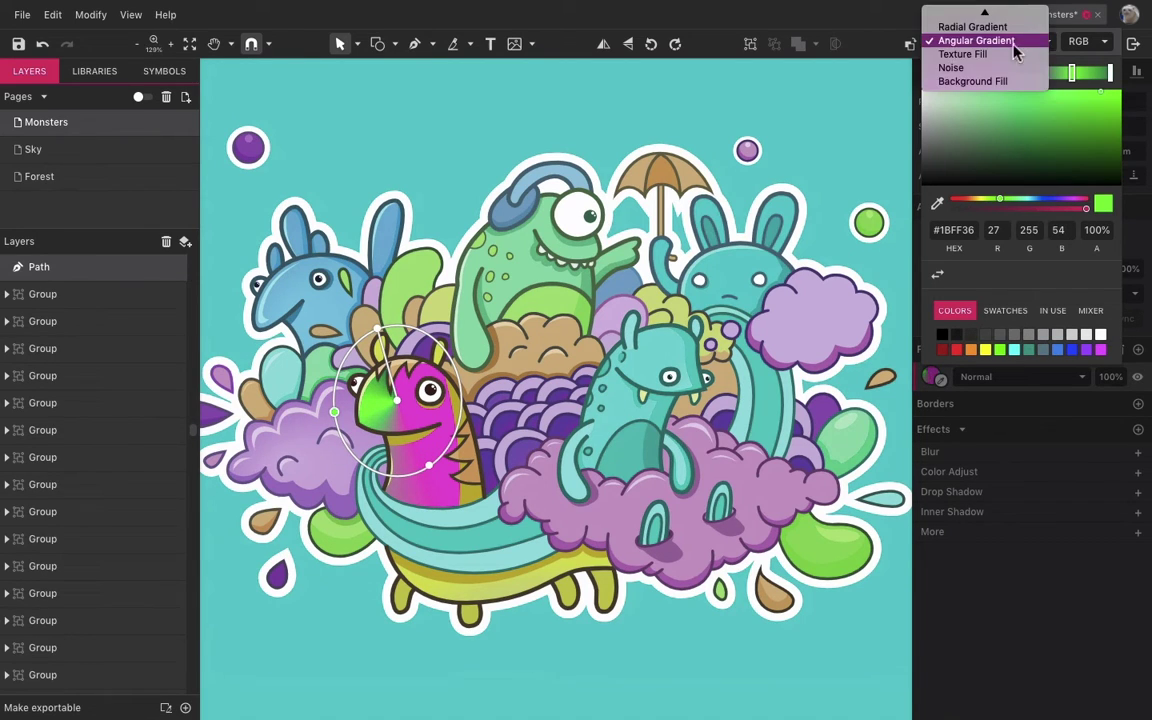
pyautogui.click(1016, 55)
pyautogui.moveTo(1029, 488); pyautogui.dragTo(988, 486)
# Draw a 28 by 28 ellipse in the empty background above the monsters.
pyautogui.click(378, 44)
pyautogui.moveTo(405, 120); pyautogui.dragTo(427, 141)
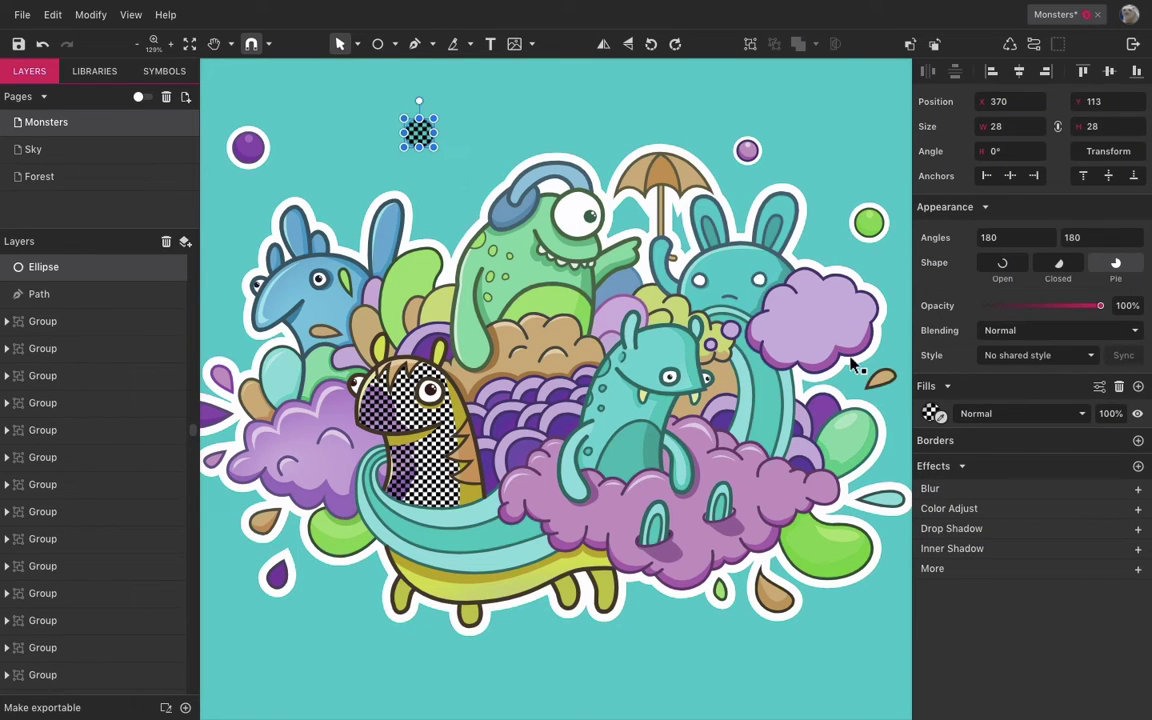
# Change the small ellipse's fill from texture to a solid red Color Fill and select the ellipse for copying.
pyautogui.click(932, 413)
pyautogui.click(1000, 121)
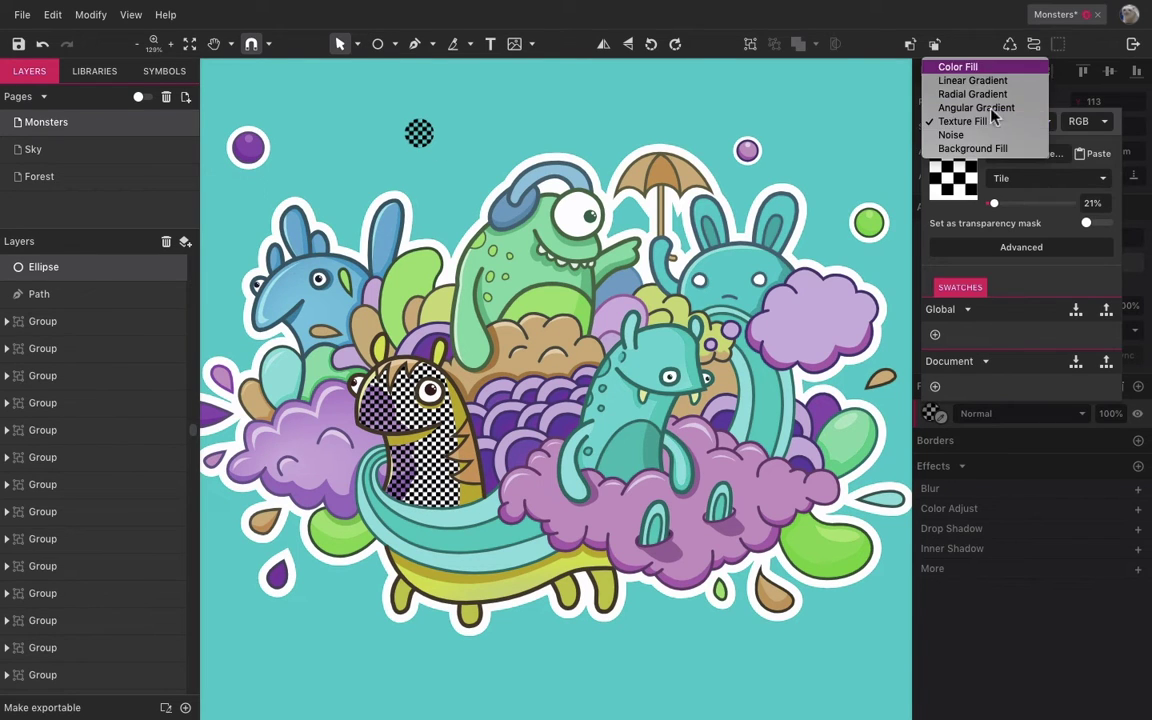
pyautogui.click(958, 67)
pyautogui.click(1061, 130)
pyautogui.click(412, 145)
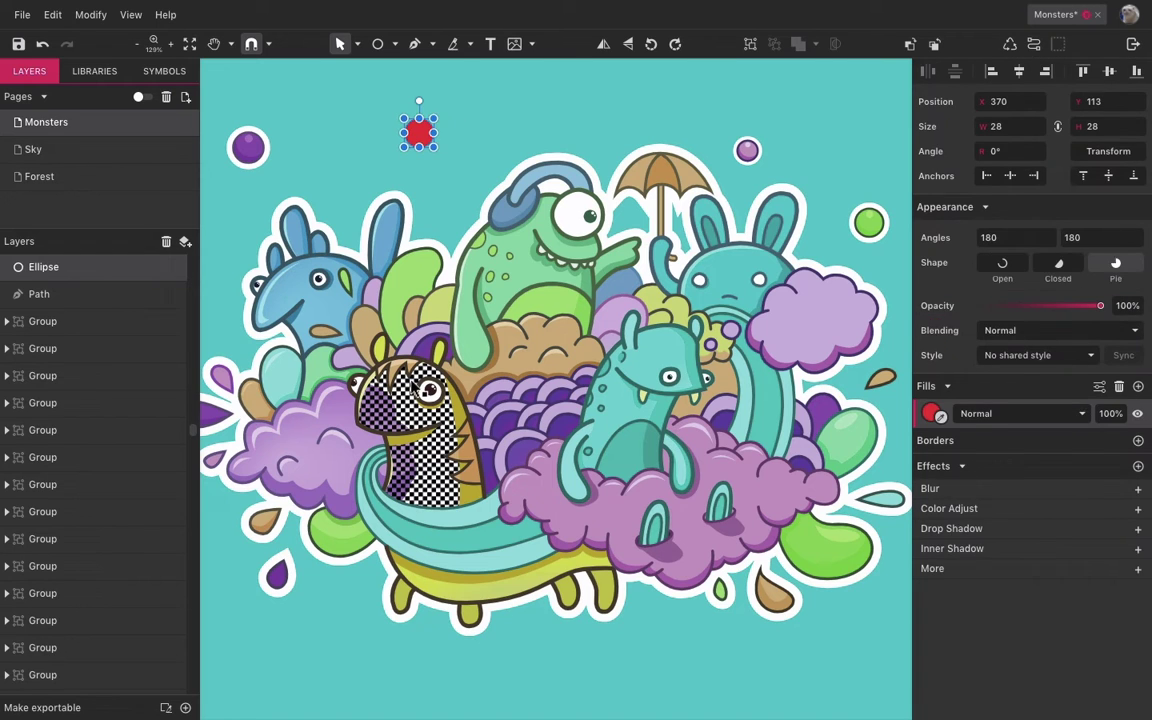
# Paste the copied red circle as the striped monster's tiled texture image and scale the tile to 33%.
pyautogui.click(366, 360)
pyautogui.click(932, 376)
pyautogui.click(1095, 435)
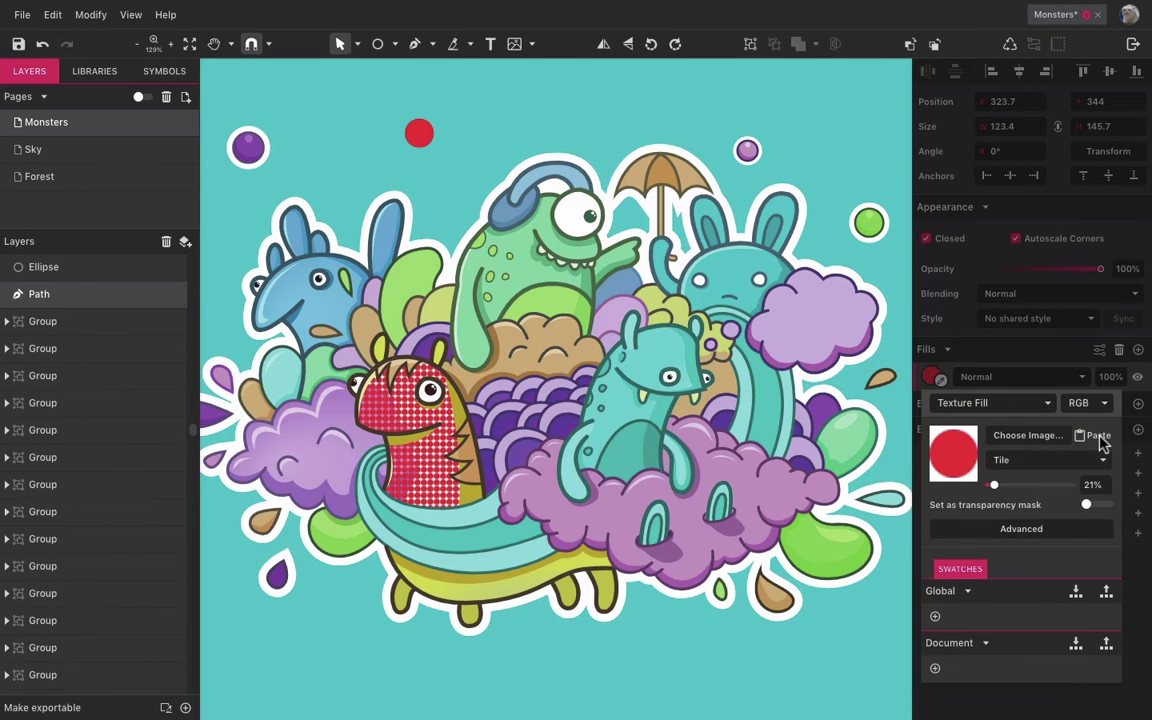
pyautogui.moveTo(994, 485)
pyautogui.mouseDown()
pyautogui.moveTo(1033, 488)
pyautogui.moveTo(1000, 488)
pyautogui.mouseUp()
# Change the monster's fill to Noise with intensity 31 and the Color type.
pyautogui.click(1000, 403)
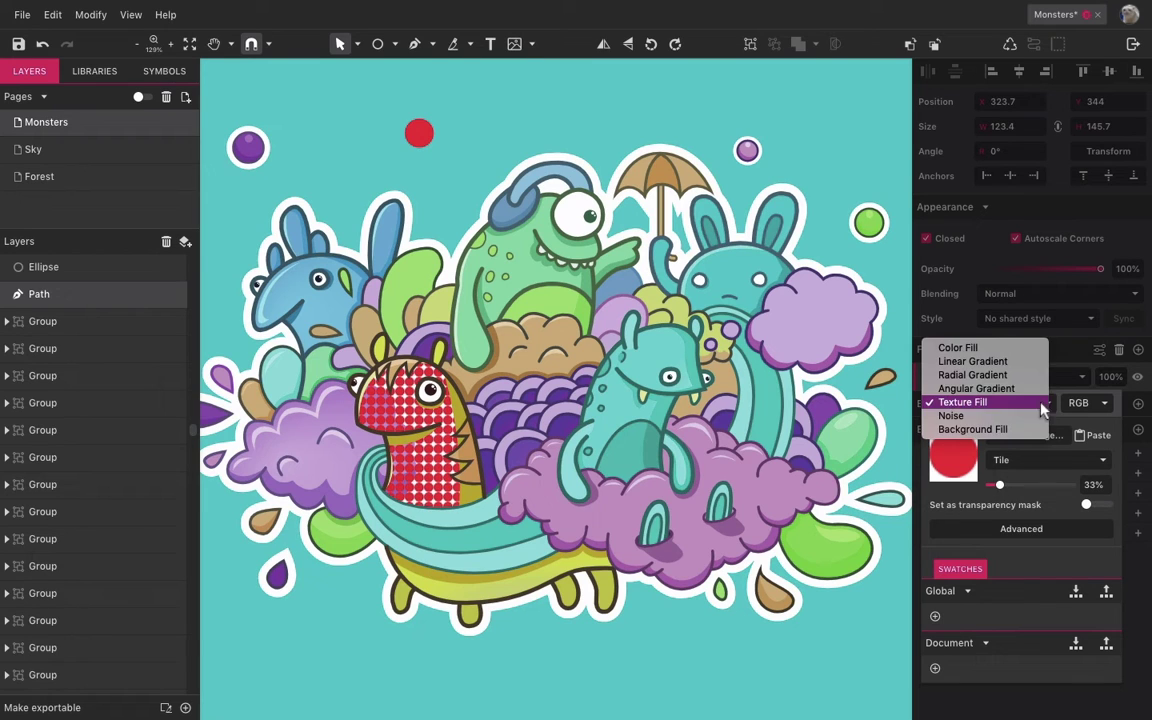
pyautogui.click(1004, 420)
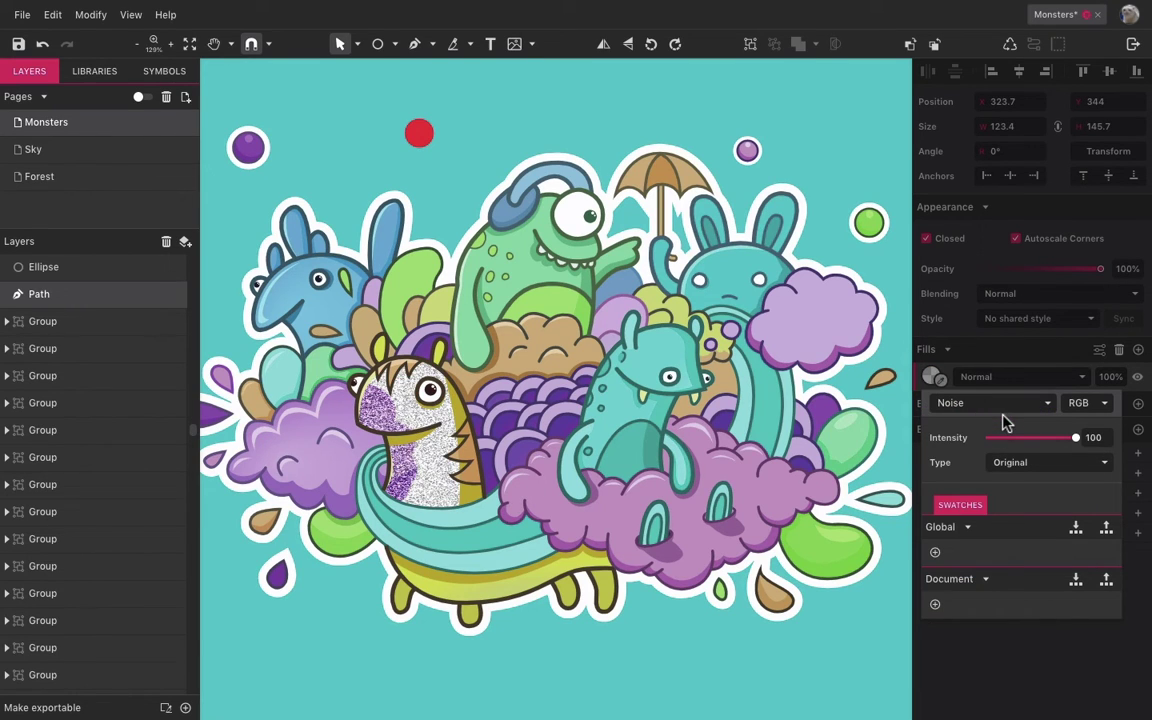
pyautogui.moveTo(1055, 441); pyautogui.dragTo(1016, 438)
pyautogui.click(1012, 463)
pyautogui.press('Escape')
pyautogui.click(1011, 474)
pyautogui.click(1048, 462)
pyautogui.click(1018, 485)
# Change the monster's fill to Background Fill and add a clipped Blur effect with a radius of about 16.
pyautogui.click(1040, 402)
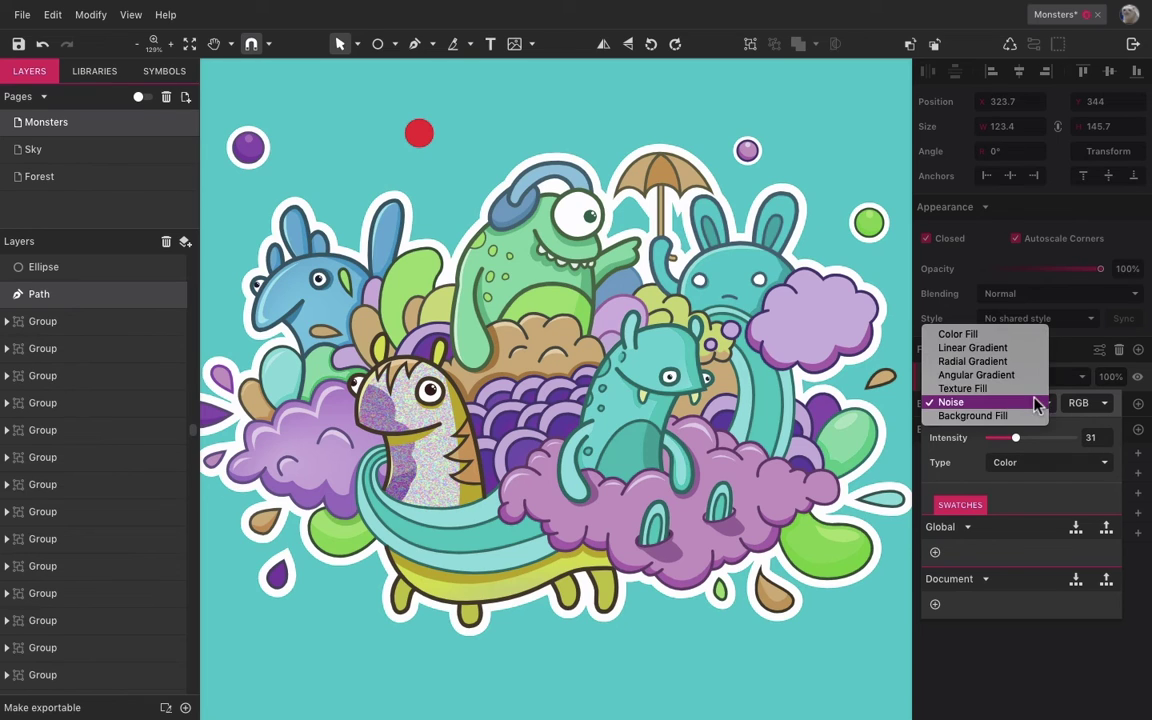
pyautogui.click(988, 416)
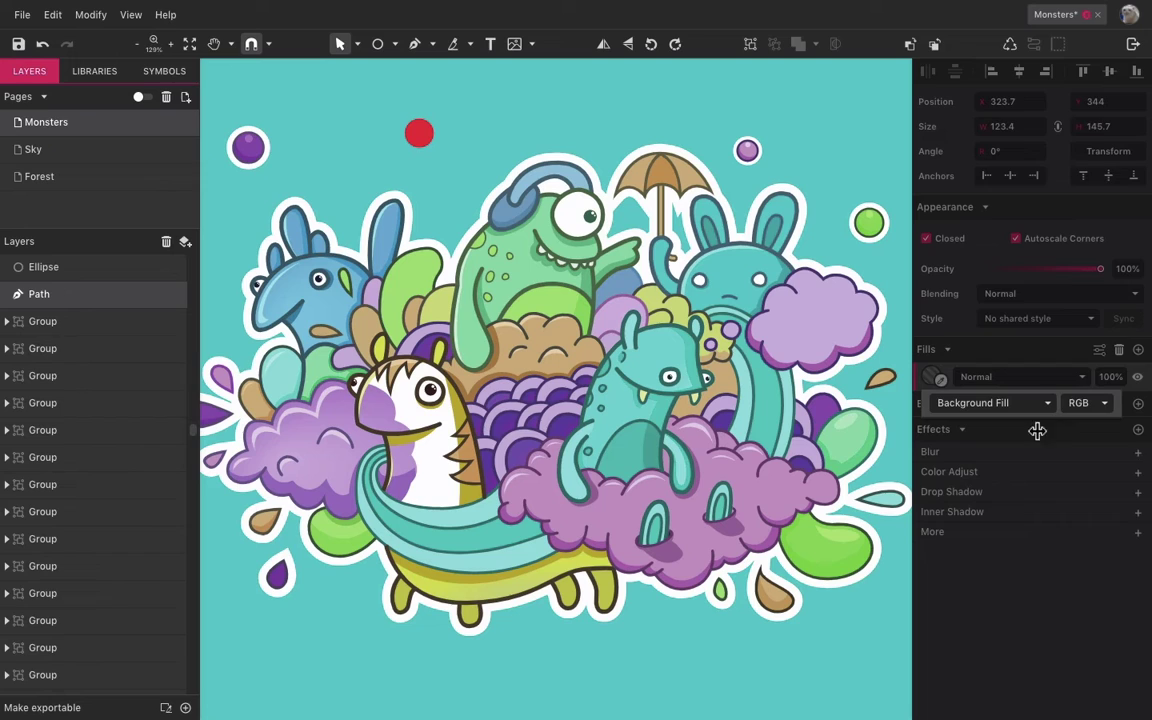
pyautogui.click(1138, 452)
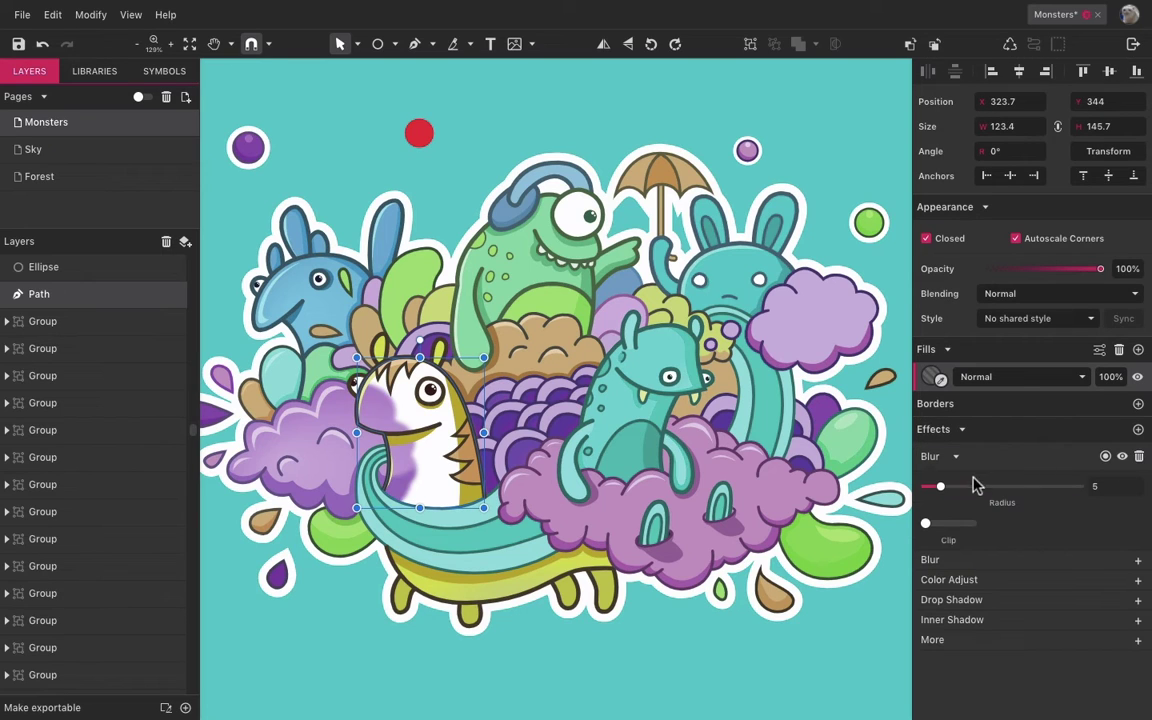
pyautogui.moveTo(941, 489); pyautogui.dragTo(977, 490)
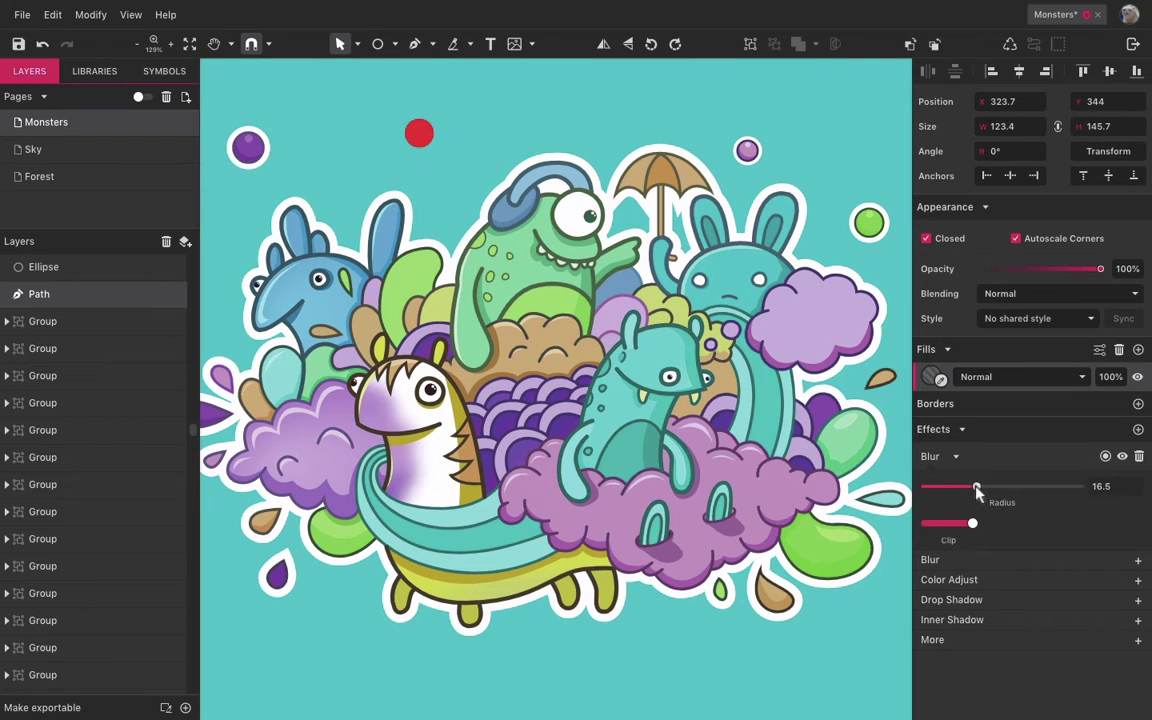
# Add an Inner Shadow effect to the monster with a blur of 20 and 100% opacity.
pyautogui.click(1140, 627)
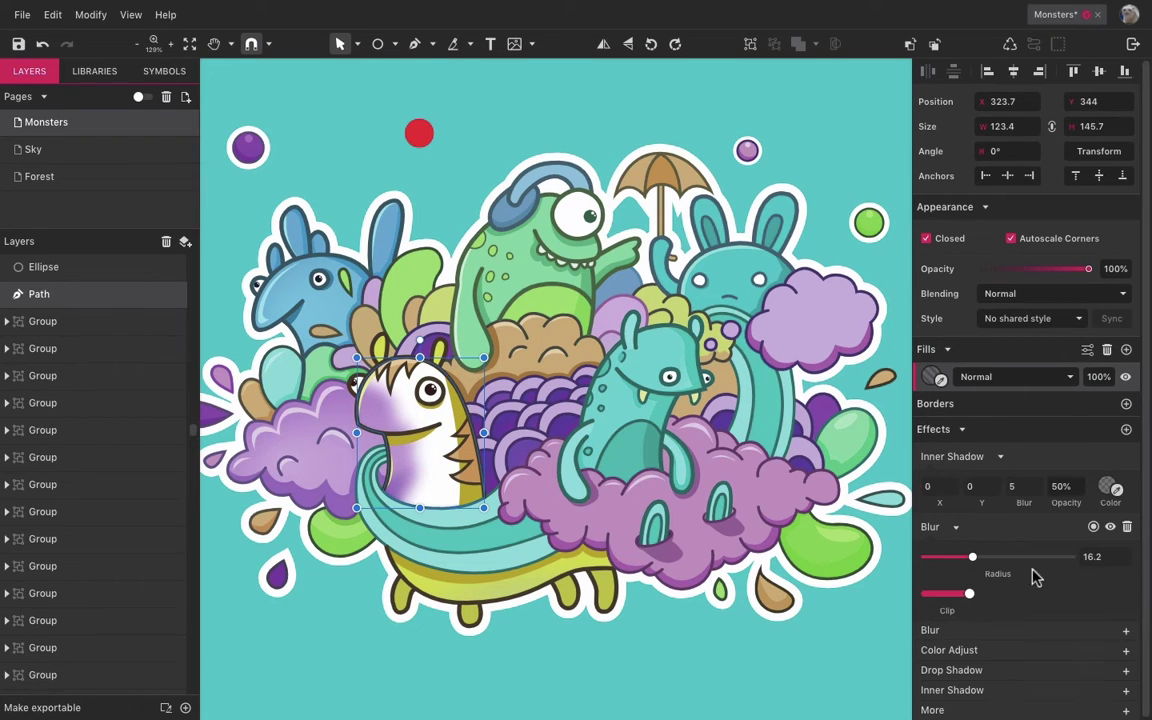
pyautogui.click(1056, 486)
pyautogui.write('100')
pyautogui.click(1031, 488)
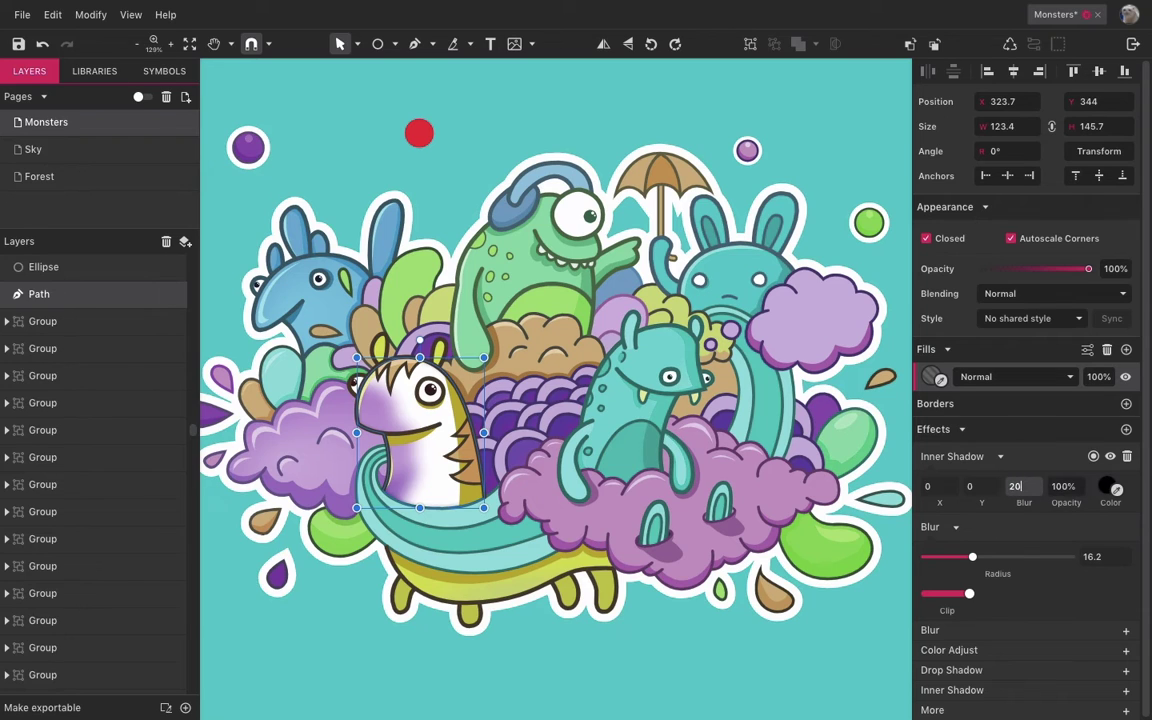
pyautogui.press('Return')
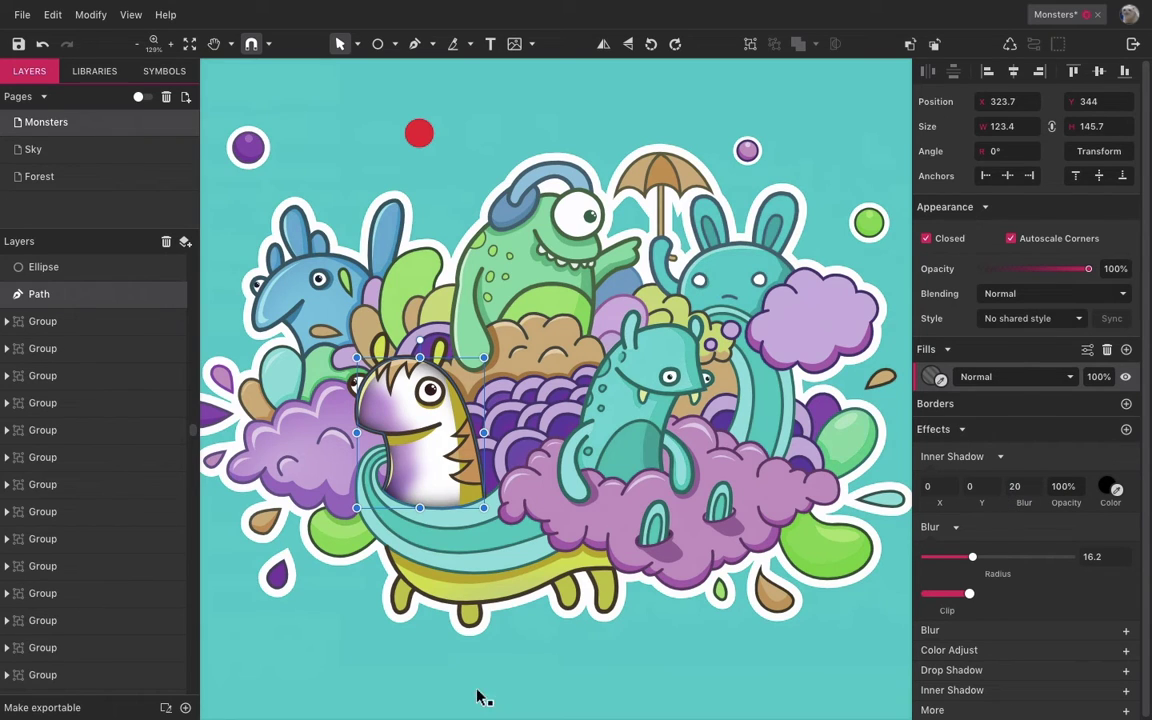
# Change the monster's fill to a Color Fill and try preset colors, ending on the blue with RGB 74, 134, 232.
pyautogui.click(930, 380)
pyautogui.click(950, 404)
pyautogui.click(955, 320)
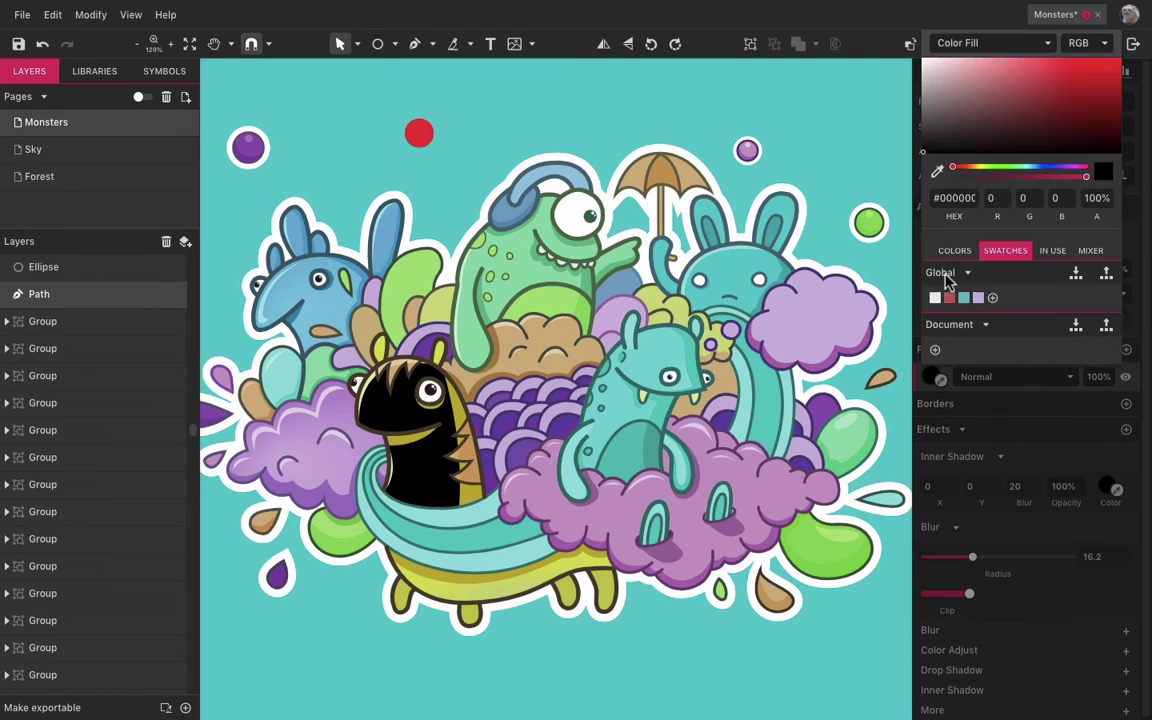
pyautogui.click(953, 252)
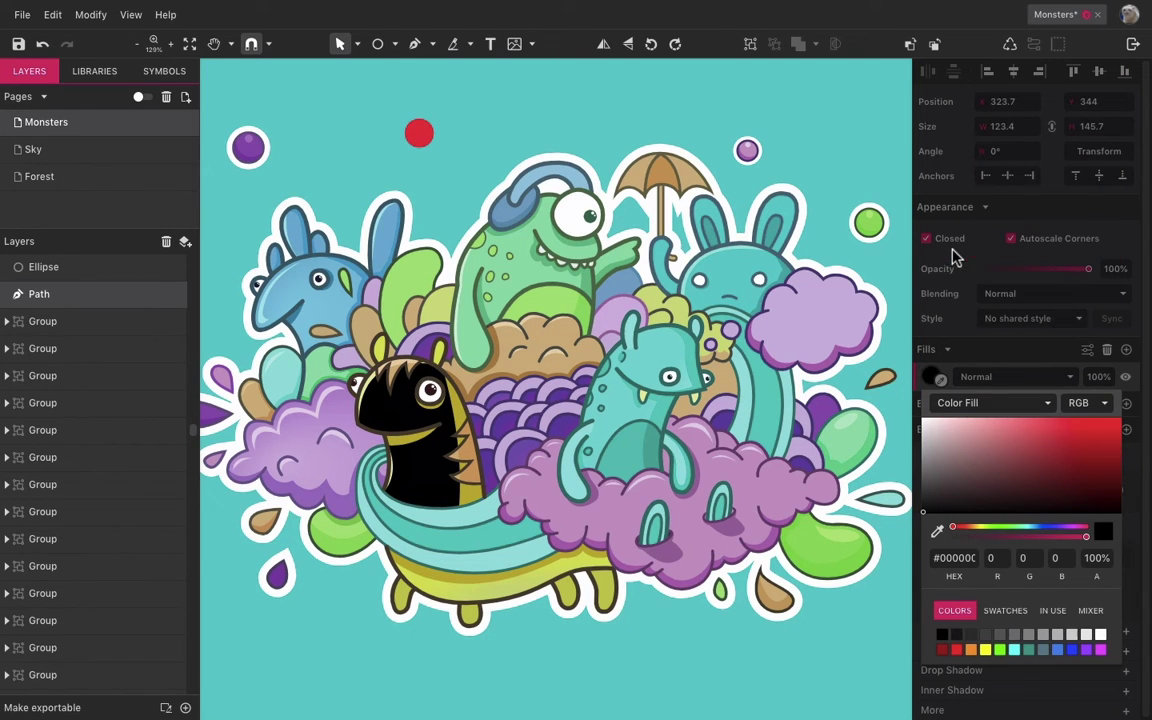
pyautogui.click(958, 651)
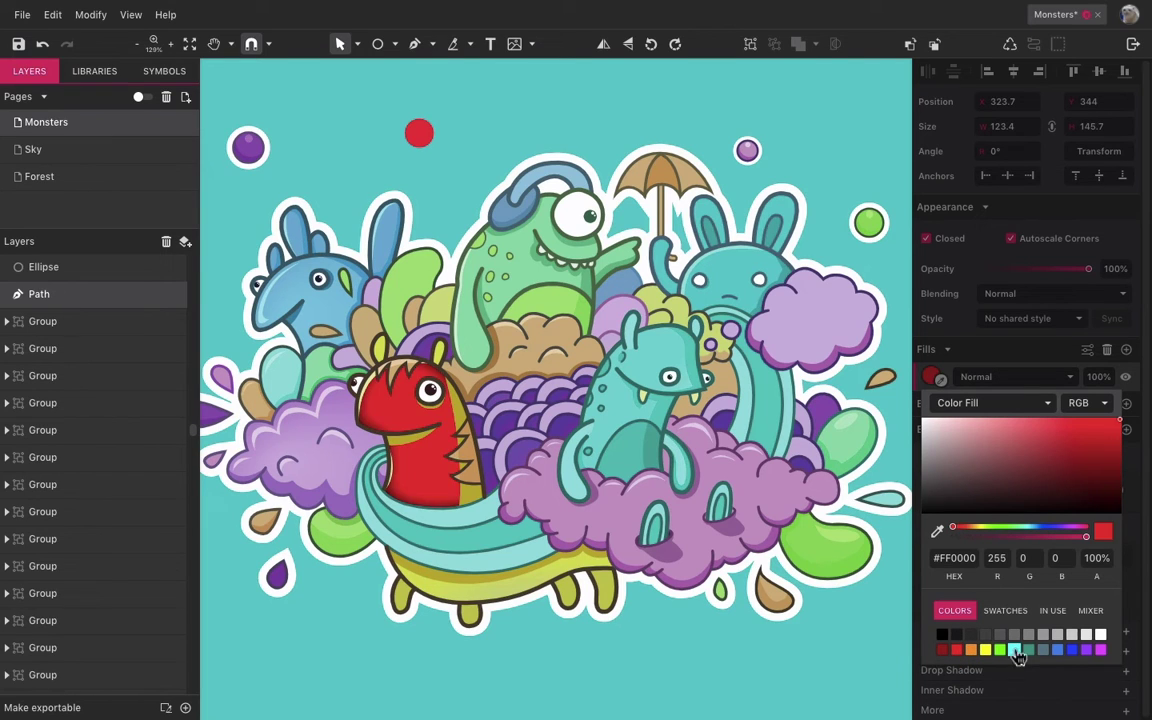
pyautogui.click(1016, 652)
pyautogui.click(1030, 654)
pyautogui.click(1057, 652)
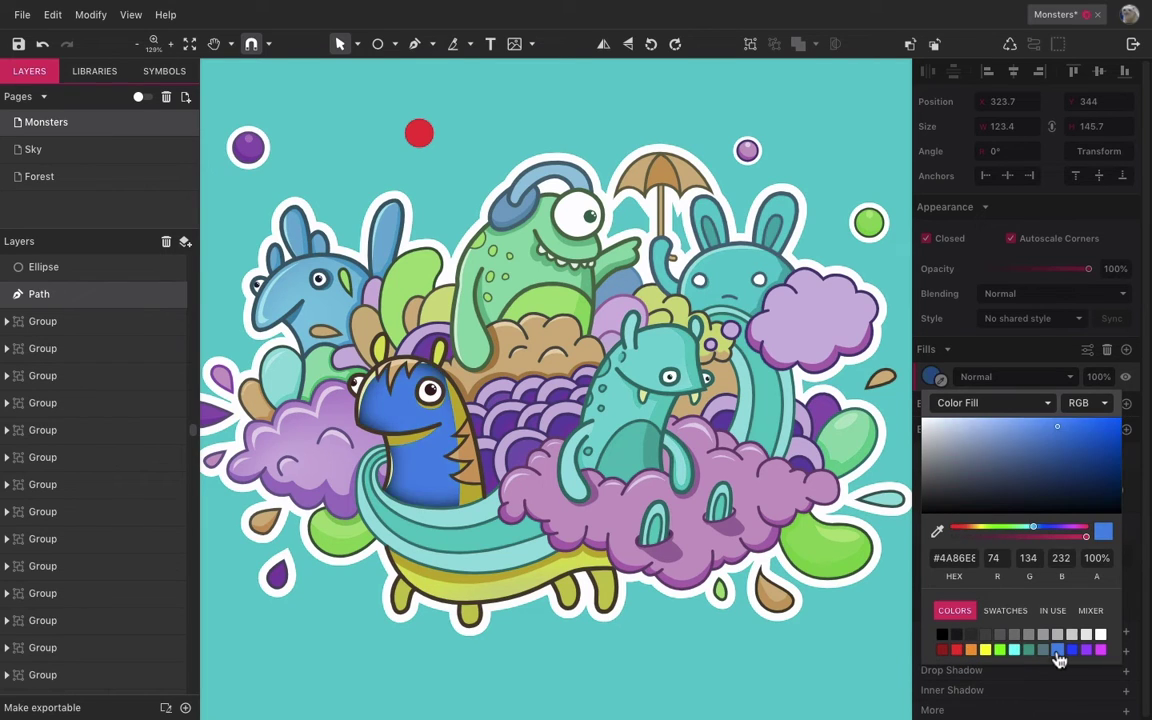
# Save the blue fill color to both the global and the document swatches.
pyautogui.click(1005, 611)
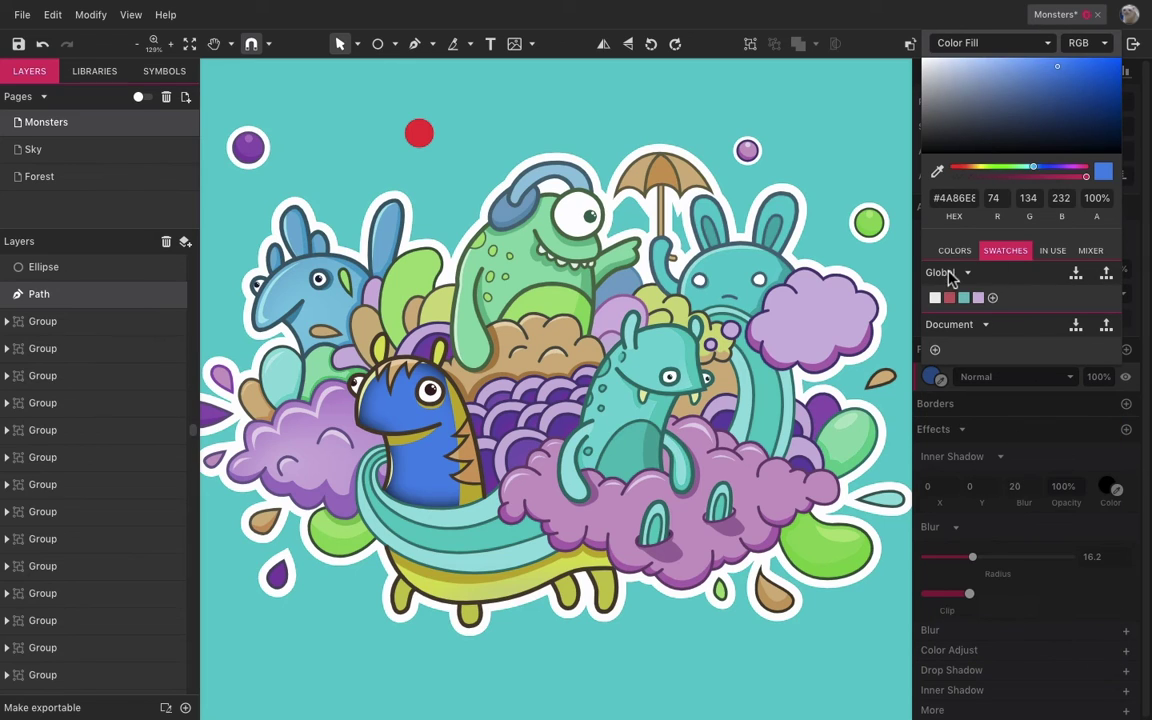
pyautogui.click(993, 298)
pyautogui.click(935, 349)
# Sample the cloud's lilac and the umbrella's brown as the fill color, saving each as a document swatch.
pyautogui.click(938, 174)
pyautogui.click(831, 323)
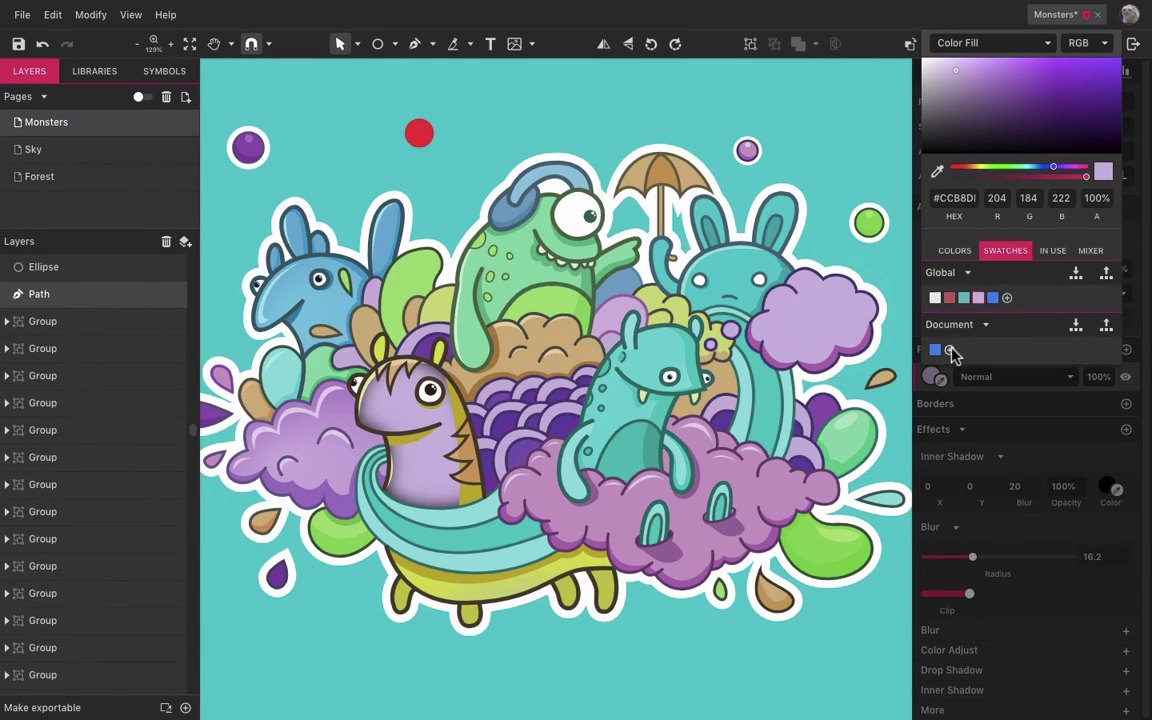
pyautogui.click(937, 172)
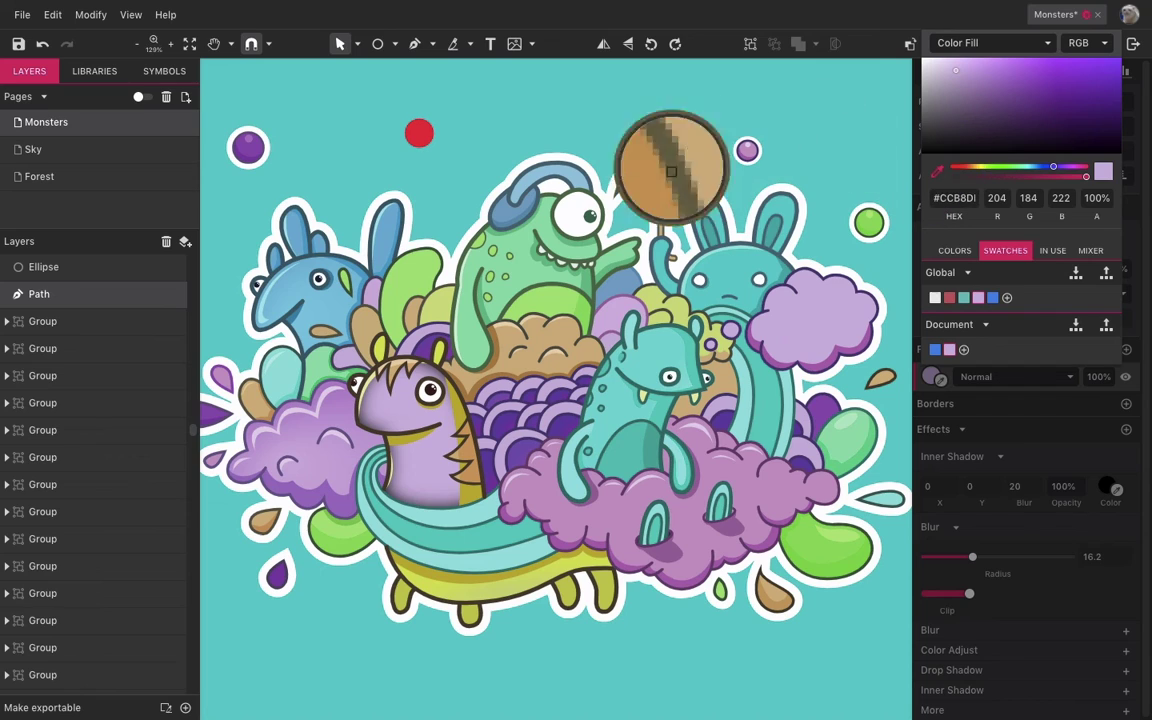
pyautogui.click(661, 172)
pyautogui.click(964, 349)
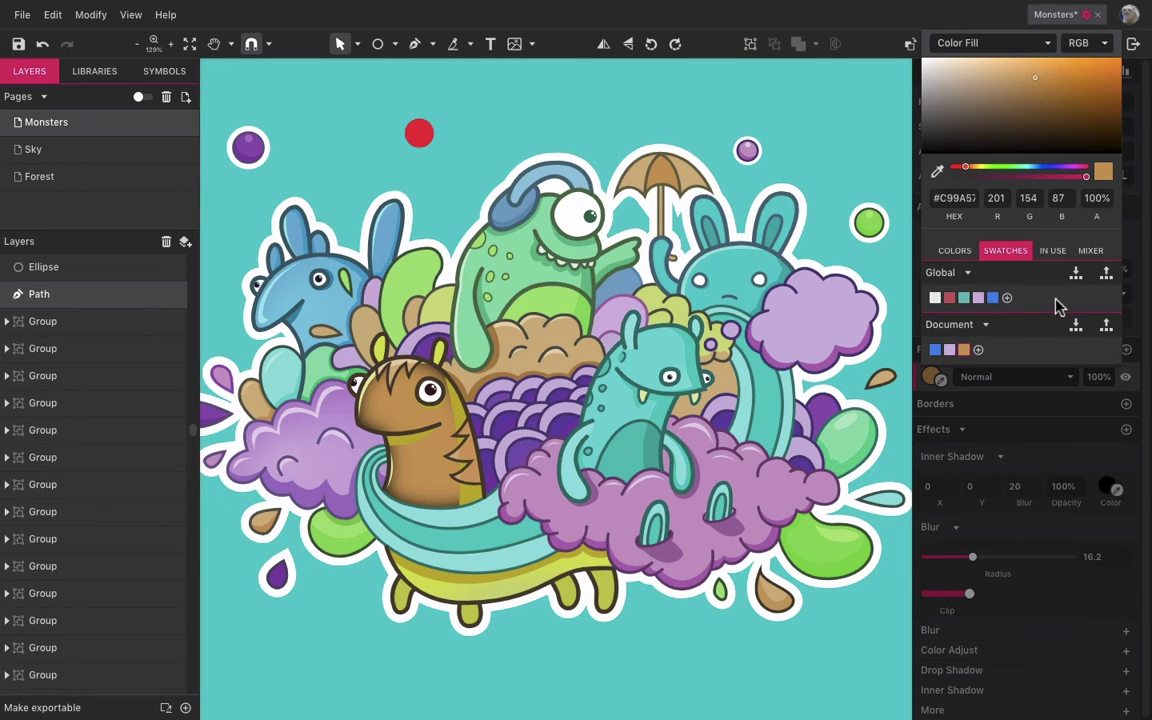
# Look through the colors in use and the color mixer, and shift the fill's hue to magenta #C95798.
pyautogui.click(1054, 251)
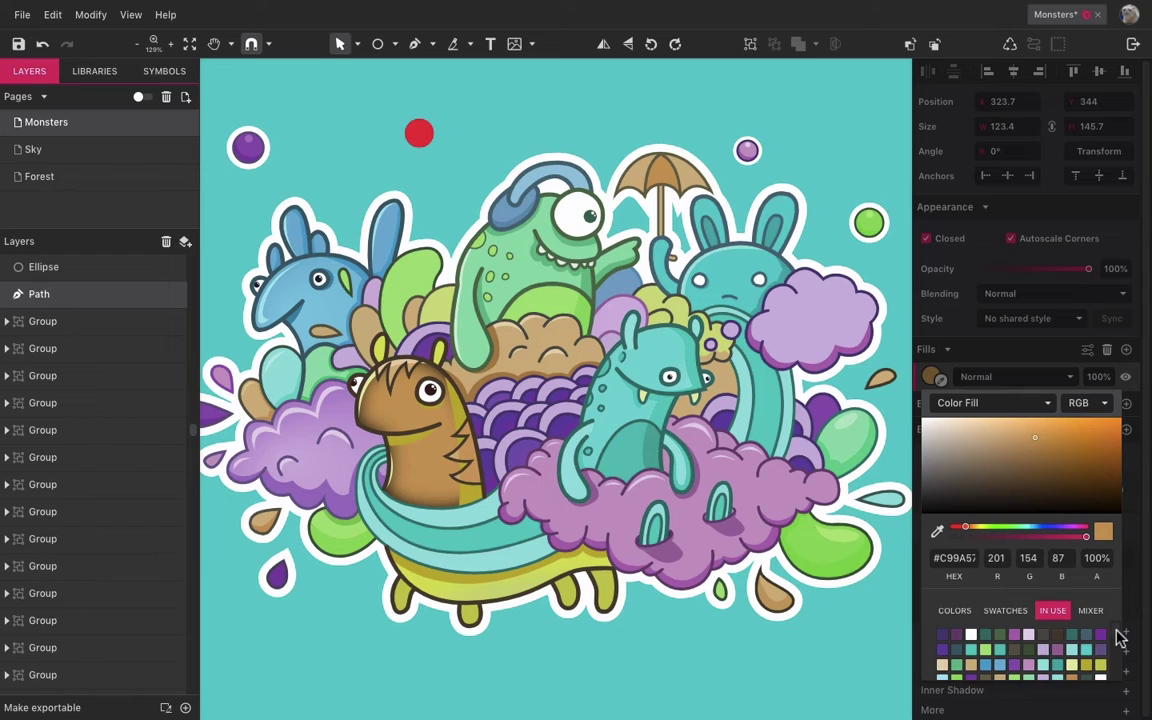
pyautogui.moveTo(1119, 635)
pyautogui.mouseDown()
pyautogui.moveTo(1118, 685)
pyautogui.moveTo(1120, 635)
pyautogui.mouseUp()
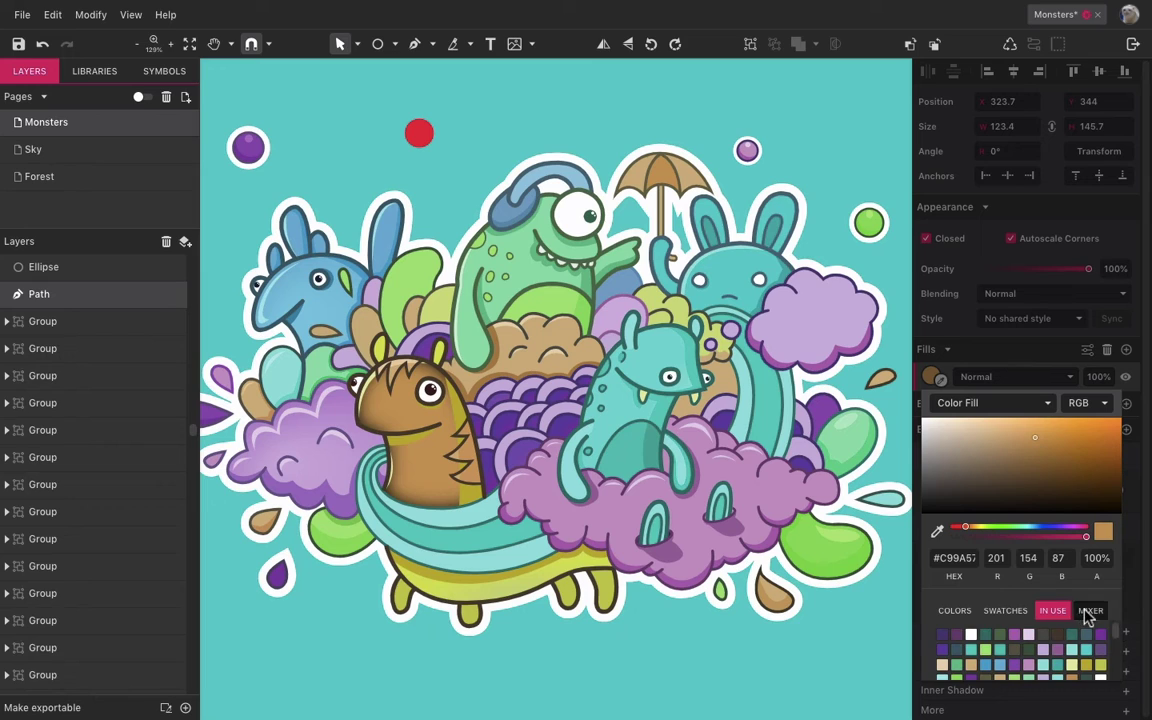
pyautogui.click(1090, 611)
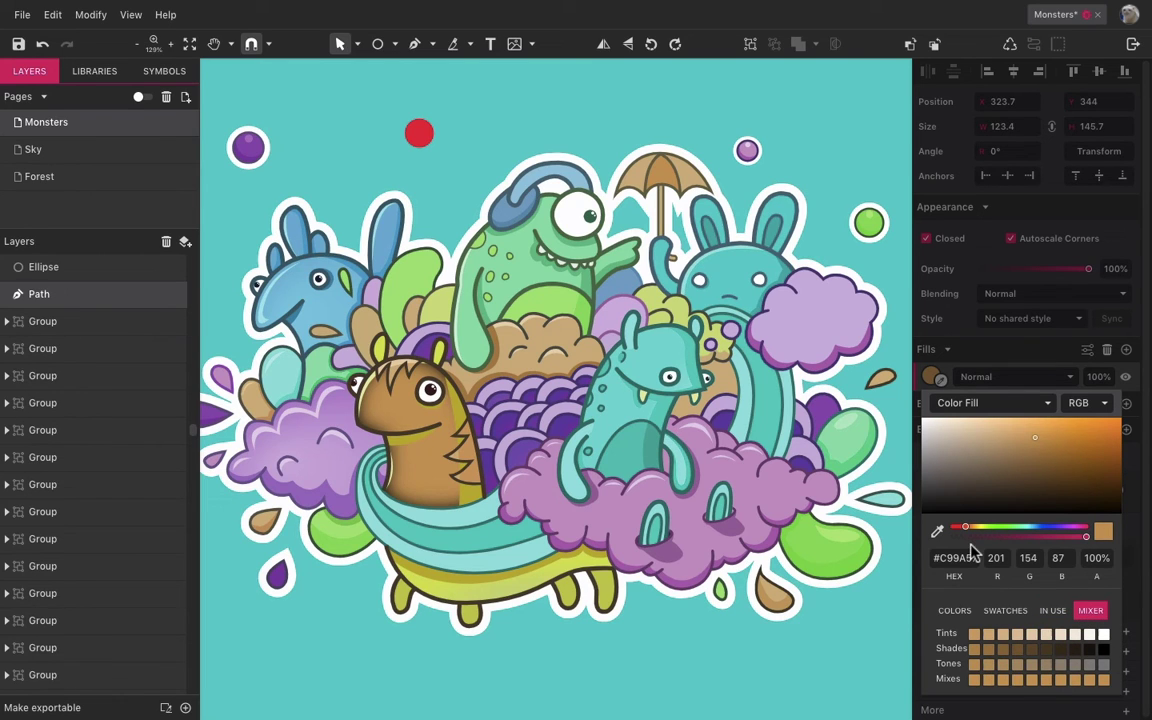
pyautogui.moveTo(968, 532); pyautogui.dragTo(1073, 532)
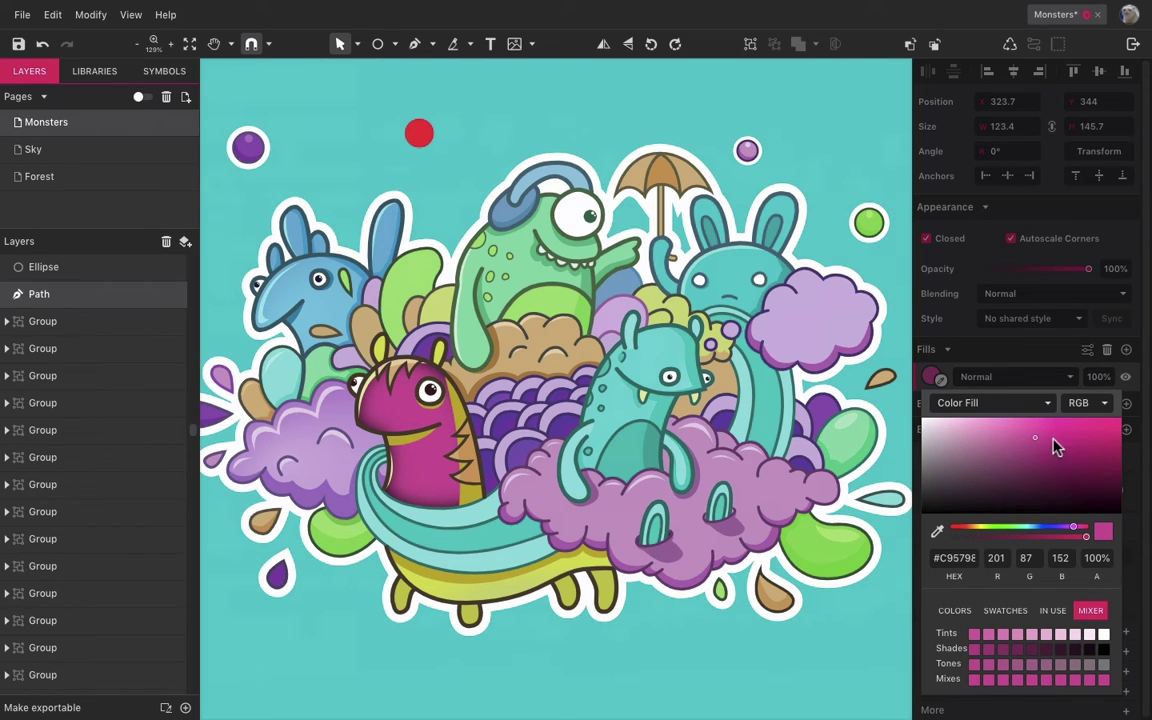
pyautogui.click(1035, 357)
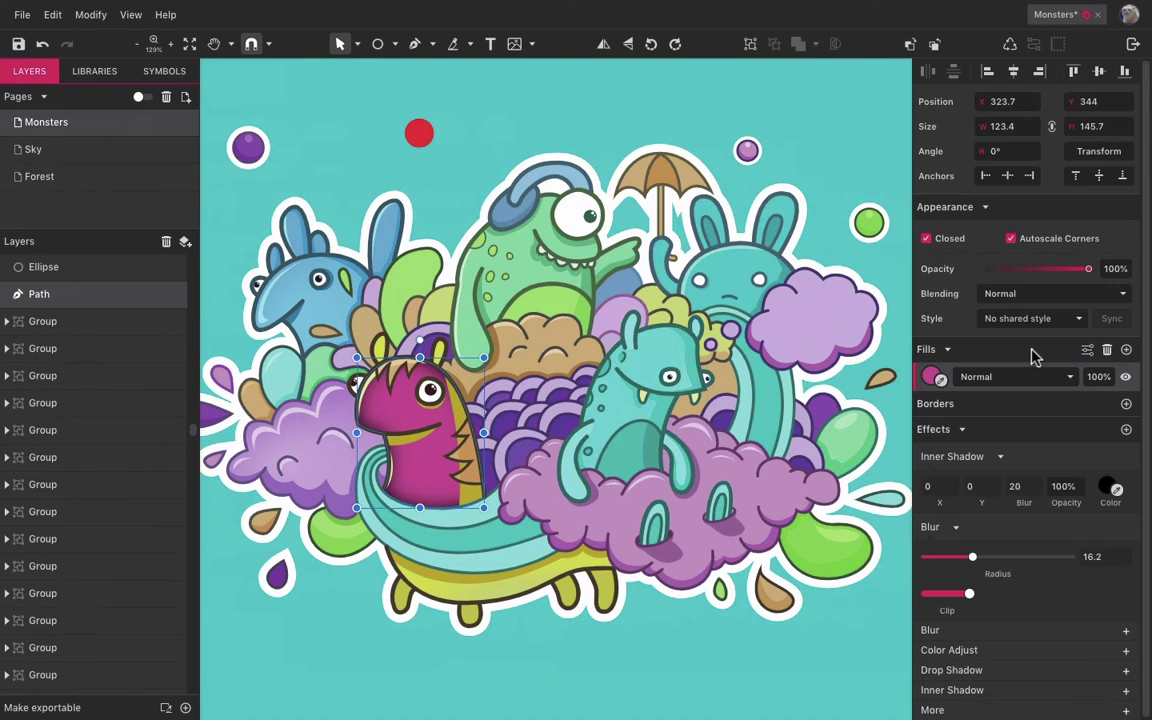
# Add four more fills to the monster and recolor the one directly above the magenta fill to #FF4B4B.
pyautogui.click(1126, 350)
pyautogui.click(1126, 350)
pyautogui.click(1126, 350)
pyautogui.click(1126, 350)
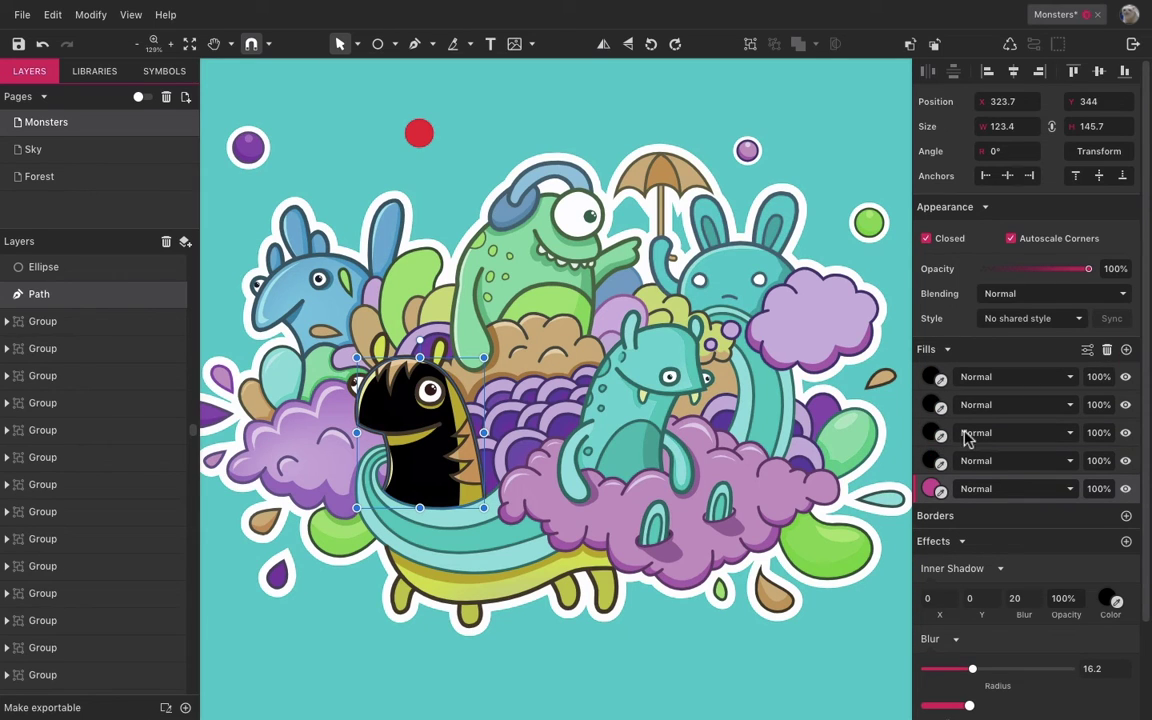
pyautogui.click(931, 461)
pyautogui.moveTo(1044, 229); pyautogui.dragTo(1062, 141)
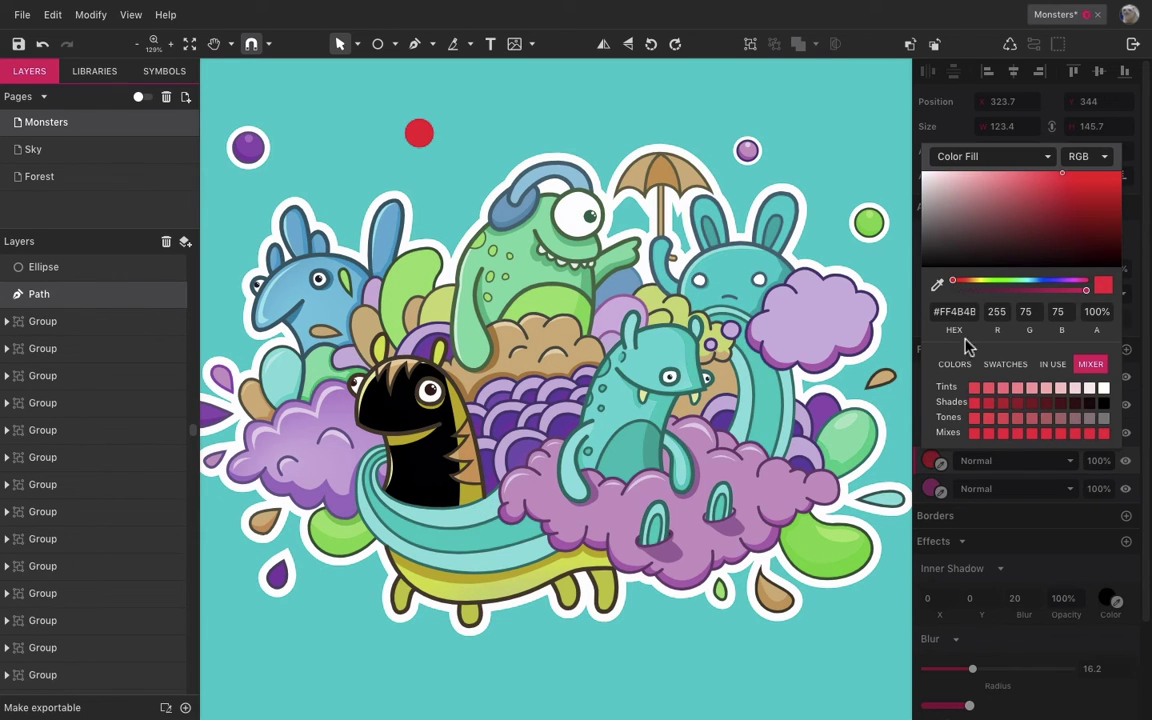
pyautogui.click(1135, 414)
# Change the black fill directly above the red one to Noise and lower its intensity.
pyautogui.click(933, 432)
pyautogui.click(1016, 128)
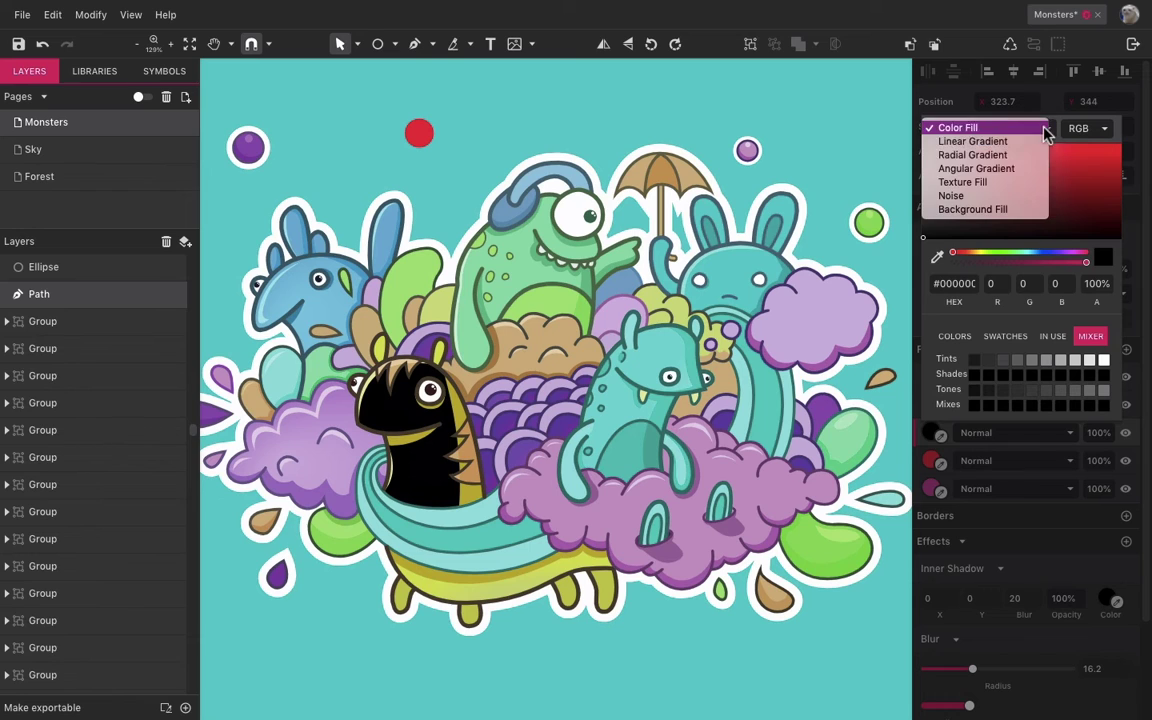
pyautogui.click(1013, 197)
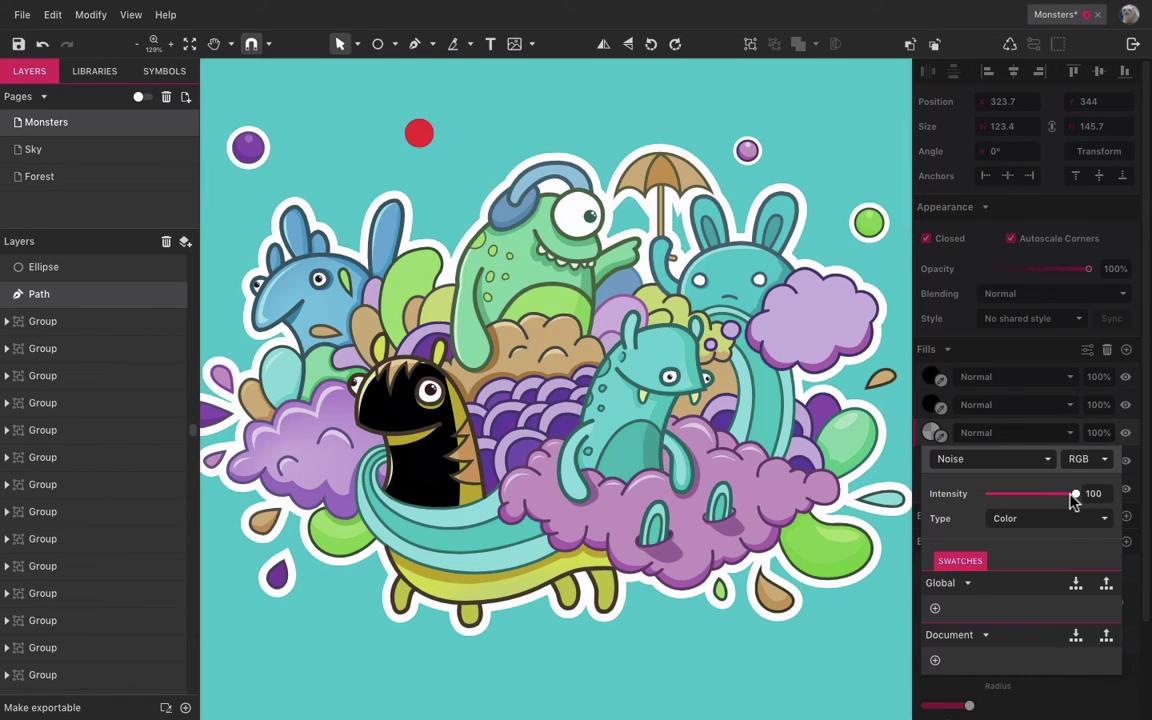
pyautogui.moveTo(1026, 494); pyautogui.dragTo(1021, 494)
pyautogui.click(960, 415)
# Darken the red fill below the noise fill to a near-black reddish brown.
pyautogui.click(931, 460)
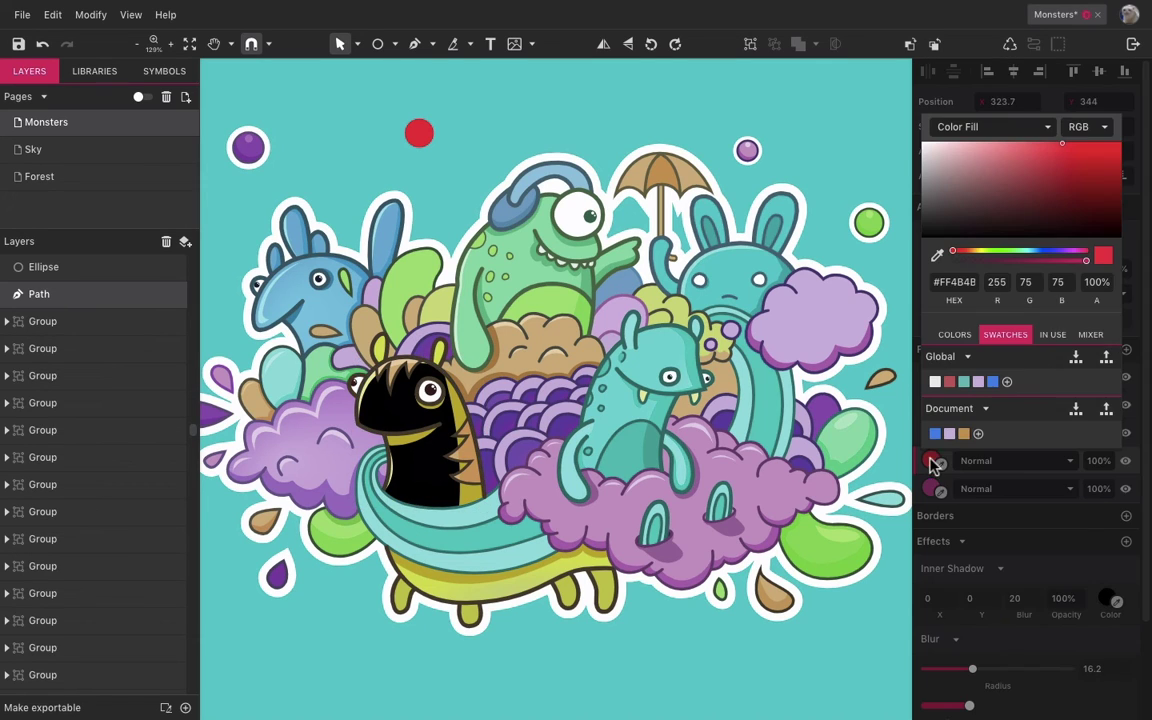
pyautogui.click(1012, 219)
pyautogui.click(1062, 470)
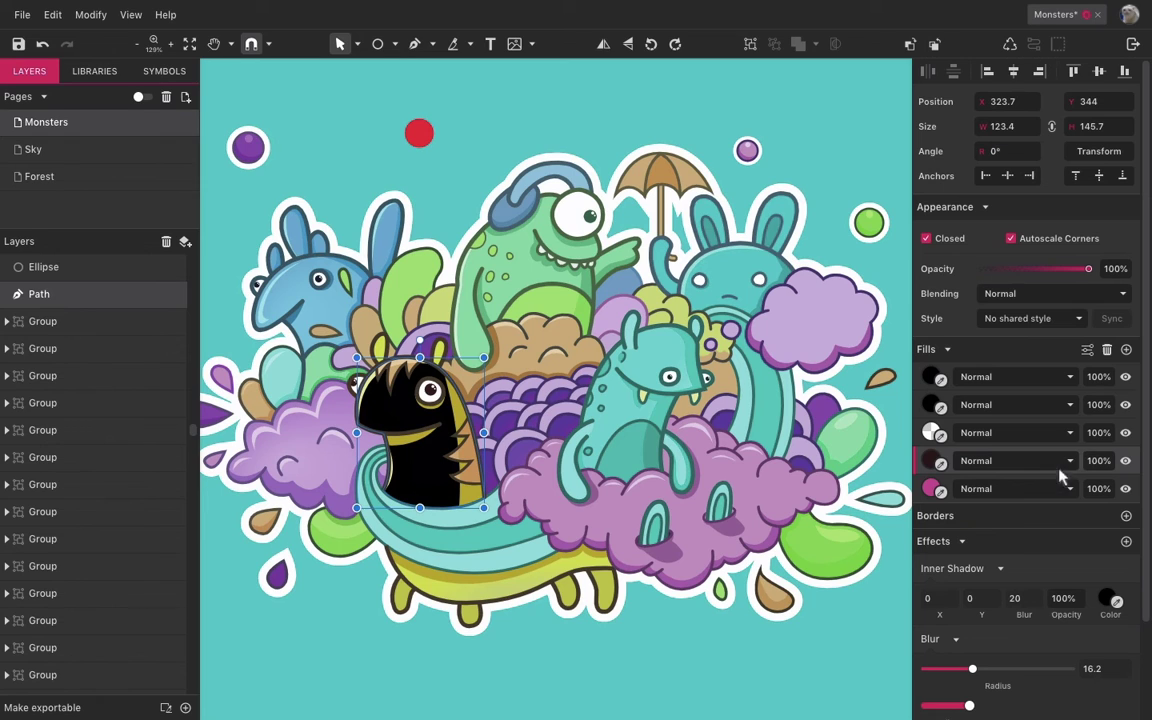
# Delete the two black fills stacked above the noise fill.
pyautogui.click(1127, 401)
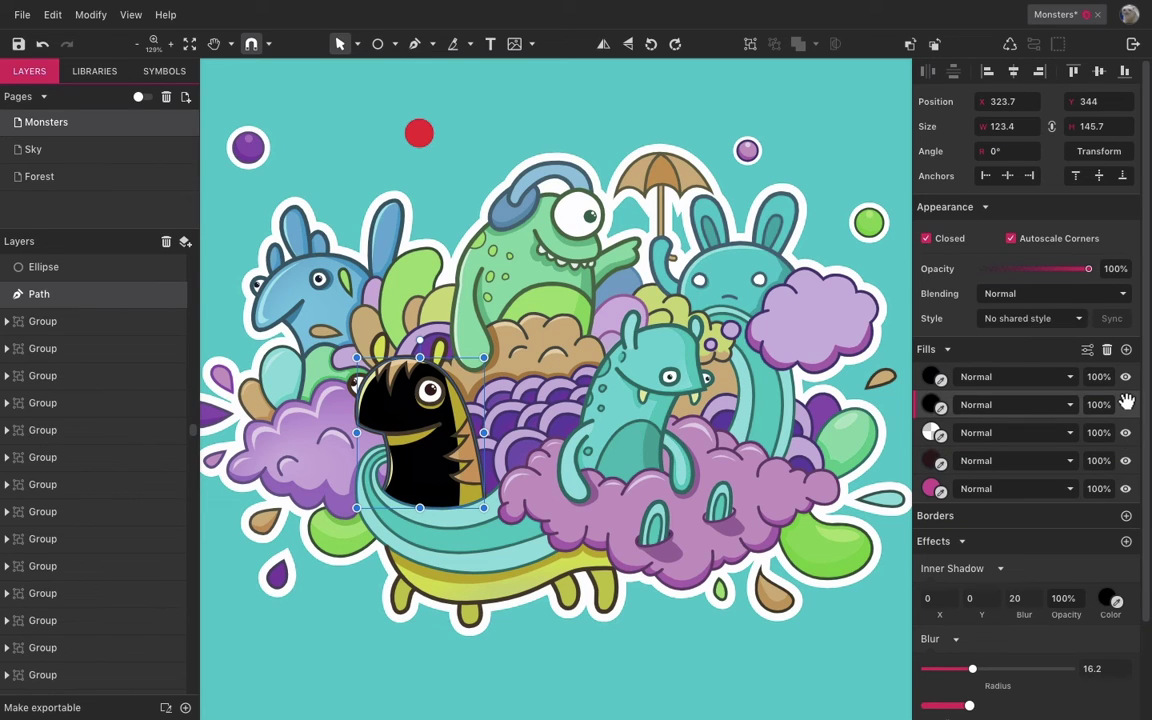
pyautogui.click(1107, 349)
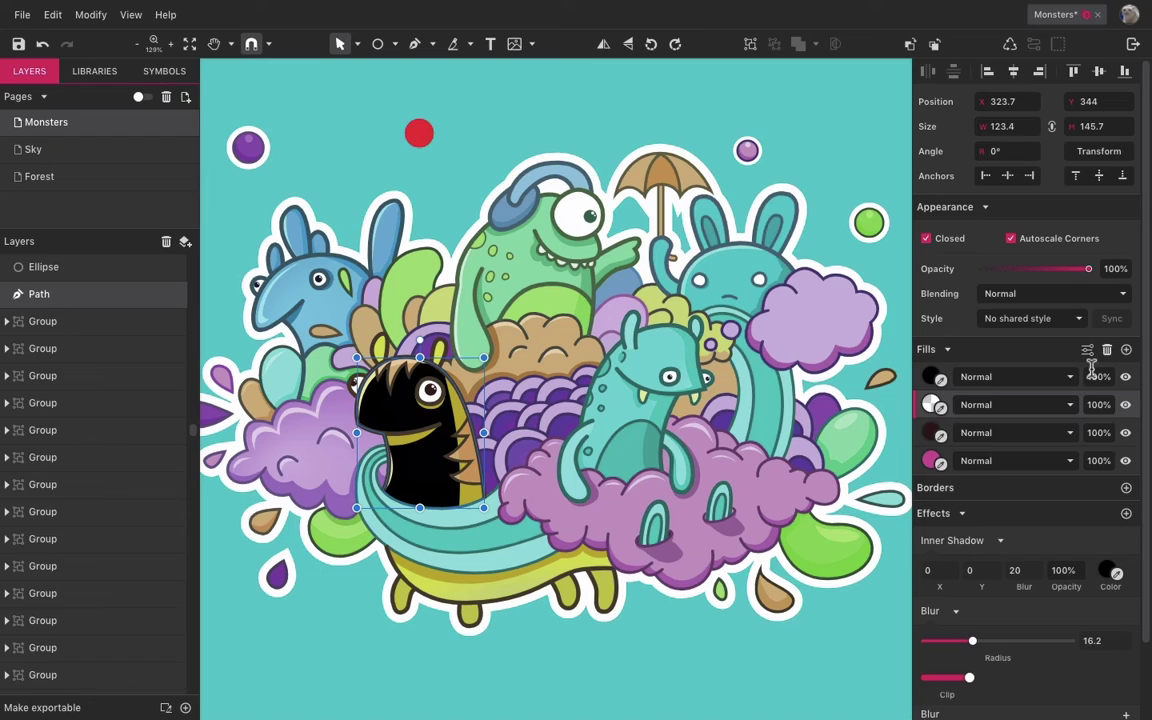
pyautogui.click(1107, 349)
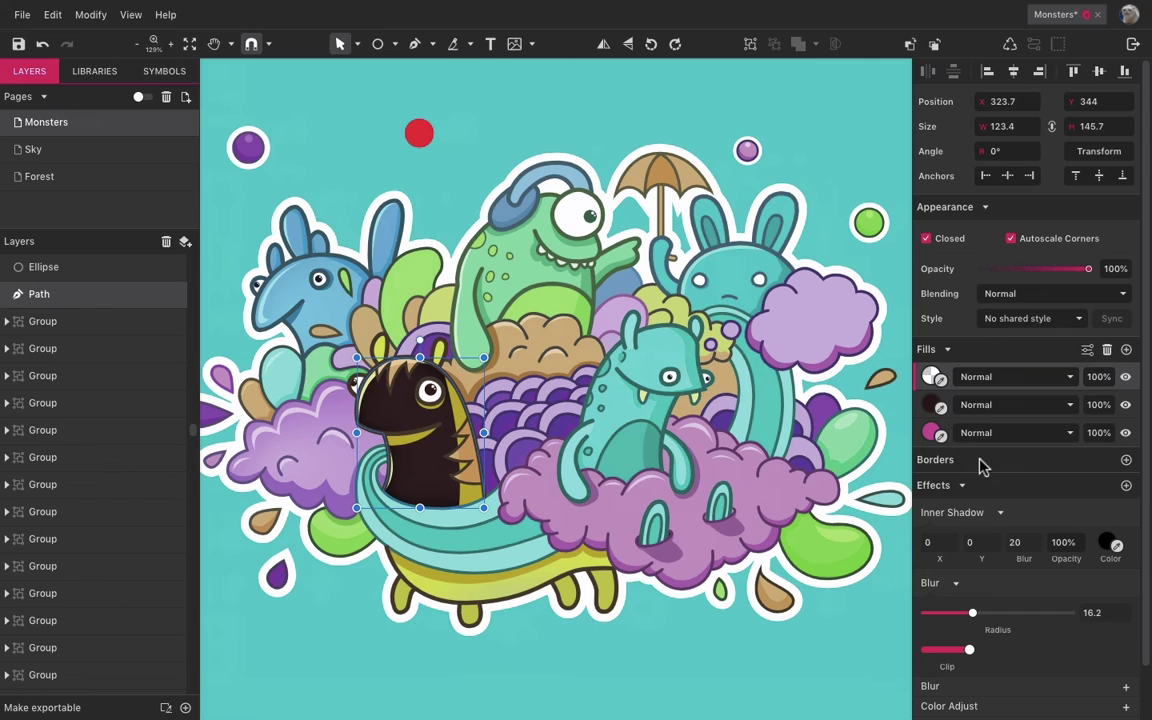
# Add two borders to the monster's path and open the lower border's color settings.
pyautogui.click(1126, 460)
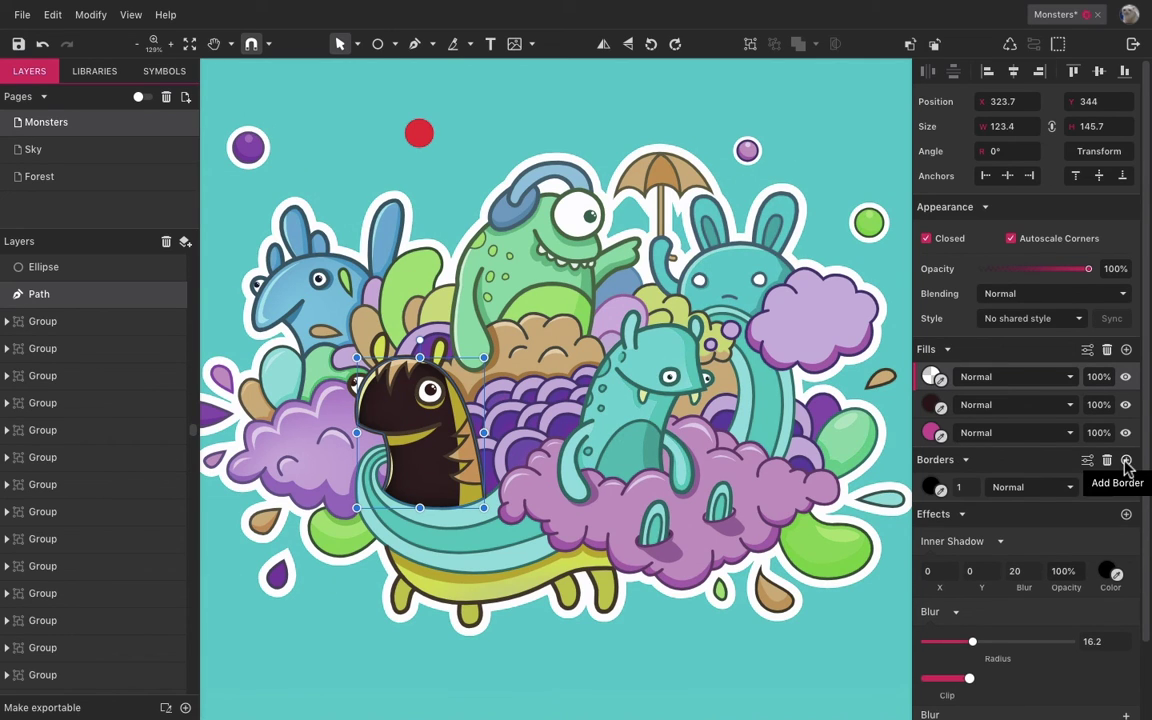
pyautogui.click(1126, 460)
pyautogui.click(933, 514)
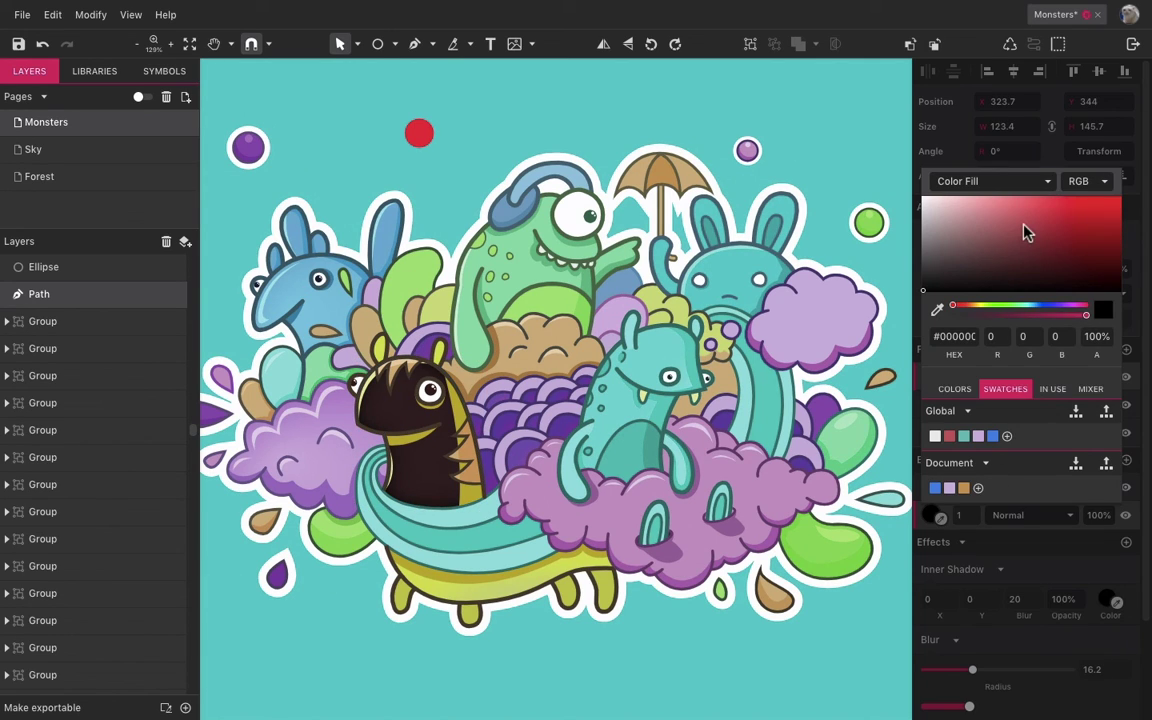
pyautogui.click(1104, 598)
# Set the Inner Shadow's color to a dark red with RGB 187, 58, 58.
pyautogui.click(1106, 599)
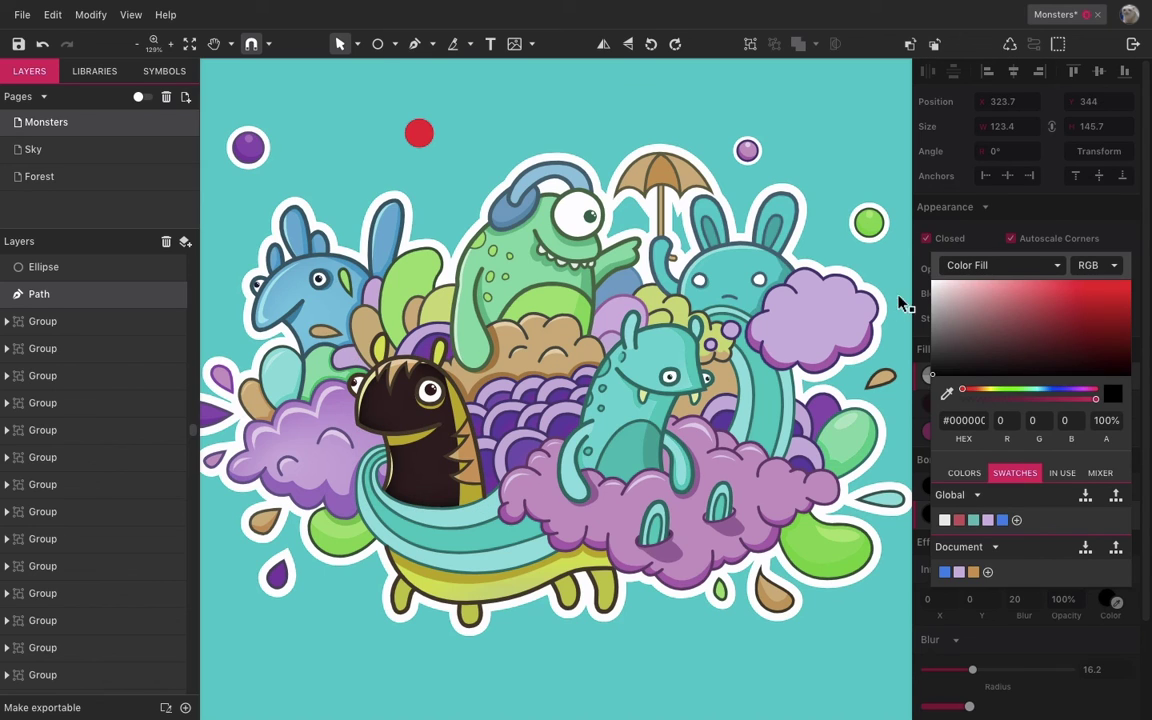
pyautogui.moveTo(1057, 337); pyautogui.dragTo(1068, 305)
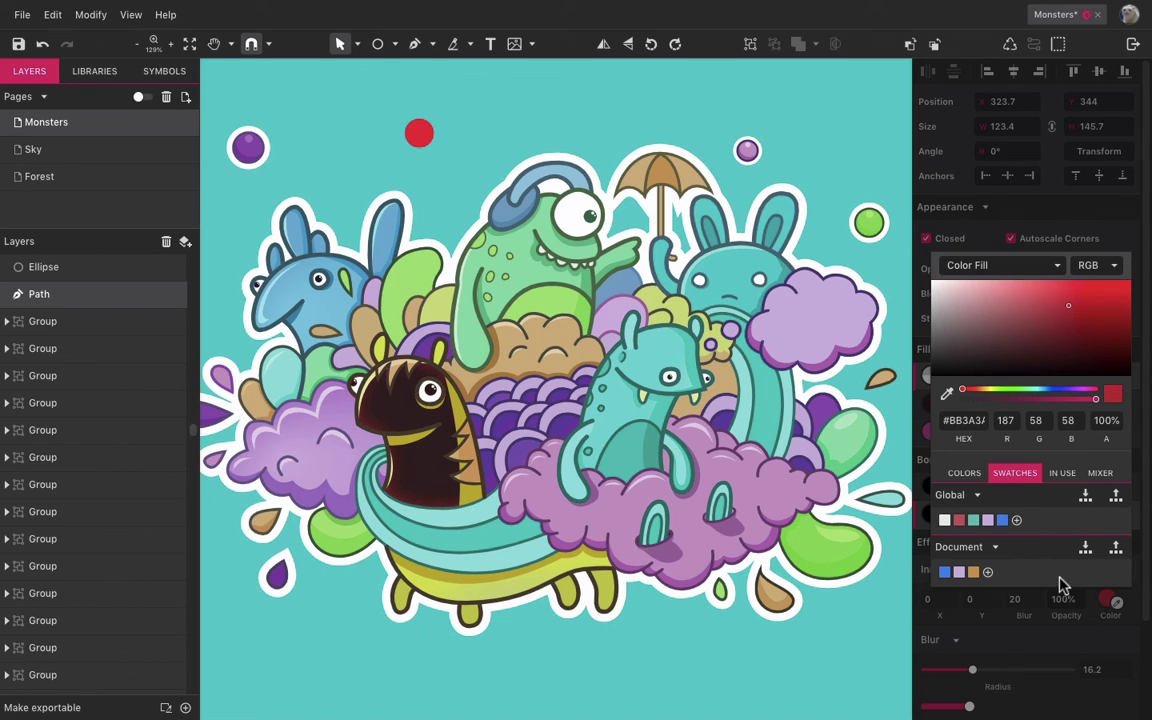
pyautogui.click(1094, 614)
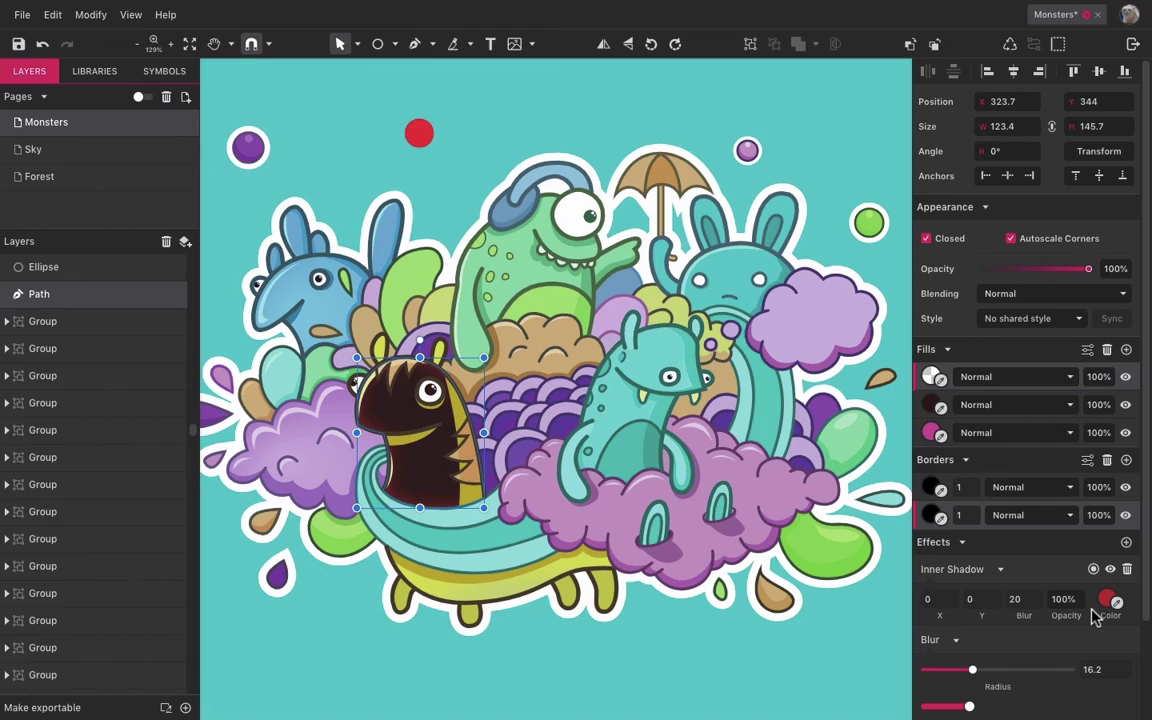